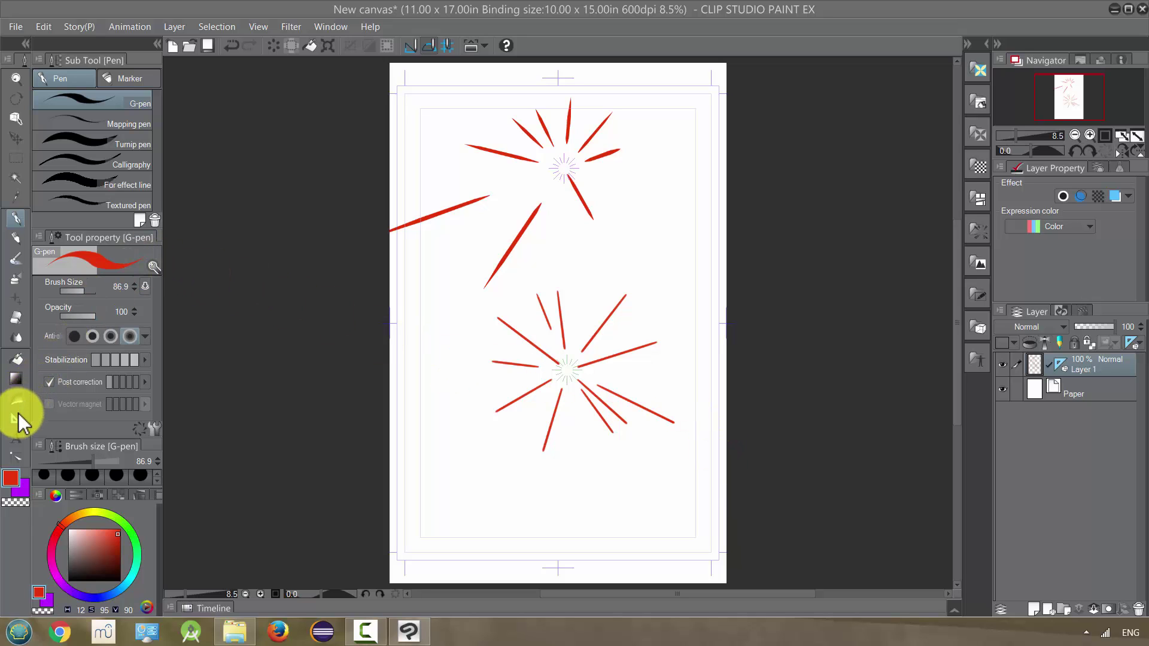
Step: Switch to the Special ruler tool with the Focus line sub tool
left_click(17, 419)
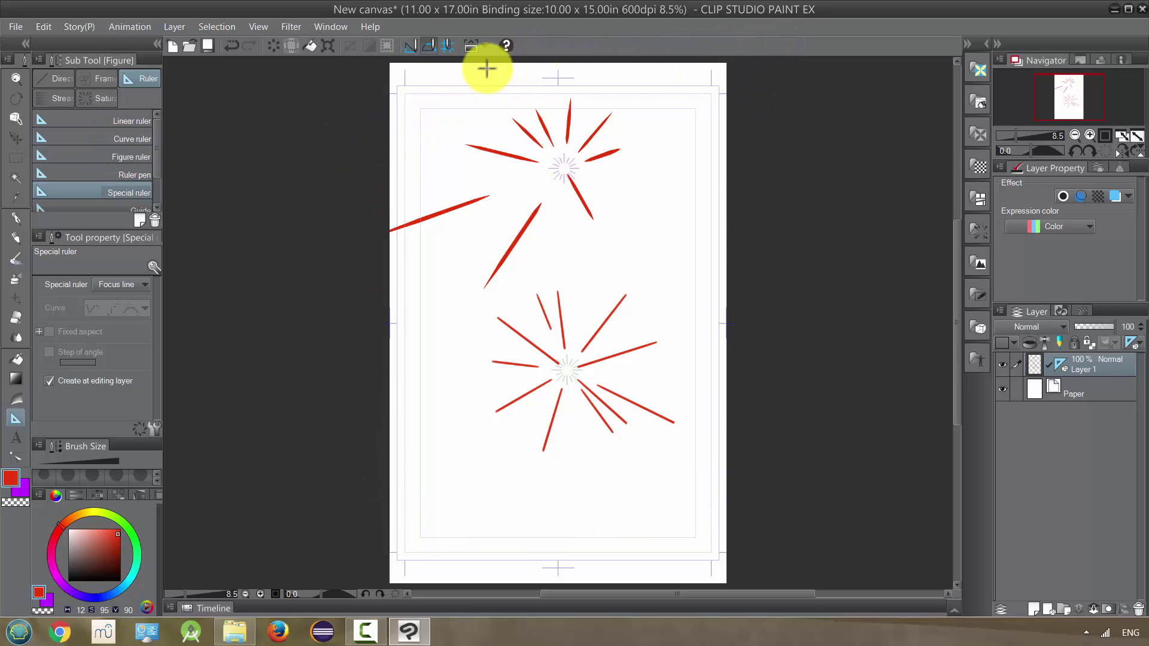
Step: Turn on View > Ruler for the edge rulers, then zoom in and pan around the page
left_click(258, 28)
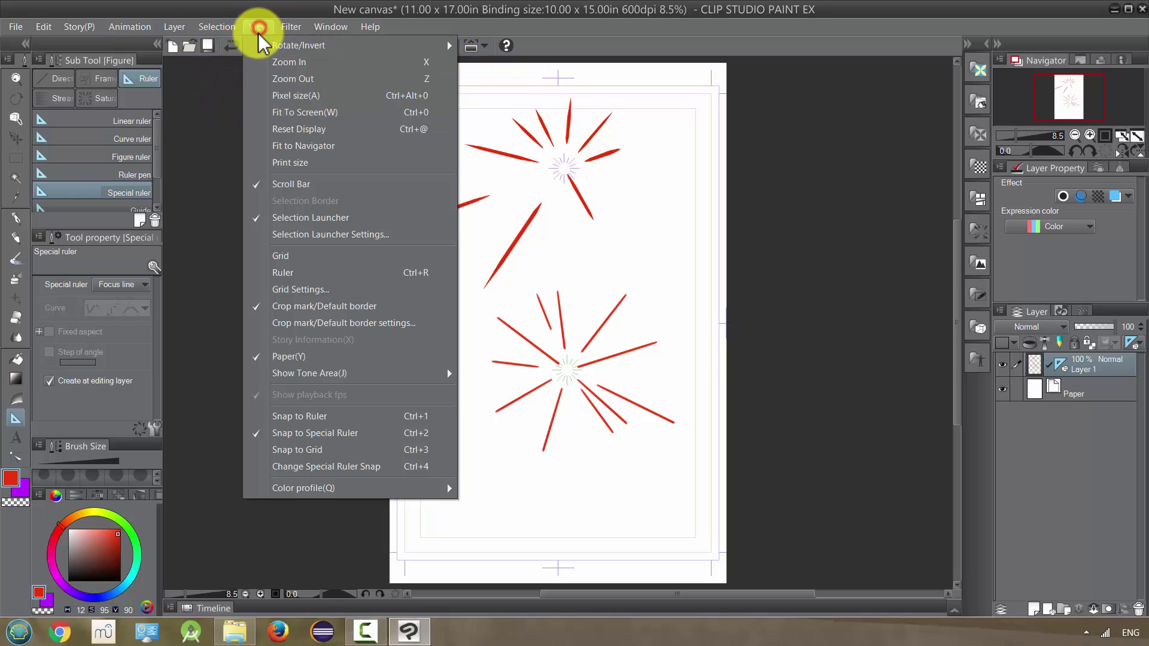
left_click(284, 273)
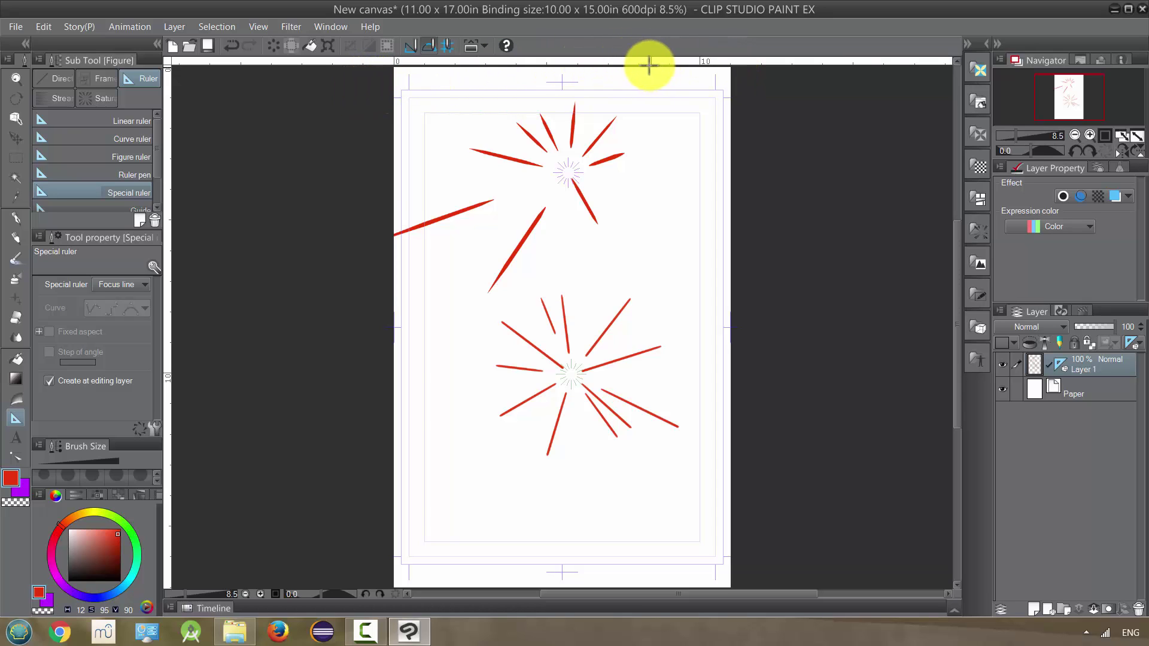
key("ctrl+plus")
key("ctrl+plus")
key("ctrl+plus")
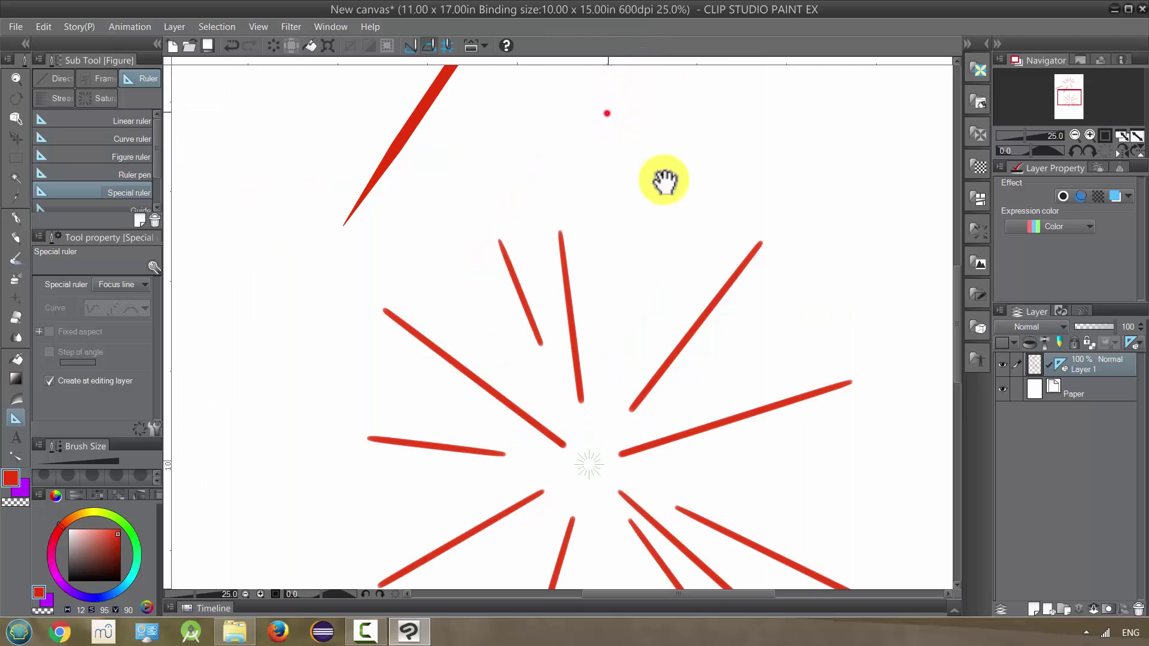
left_click_drag(645, 184, 720, 317)
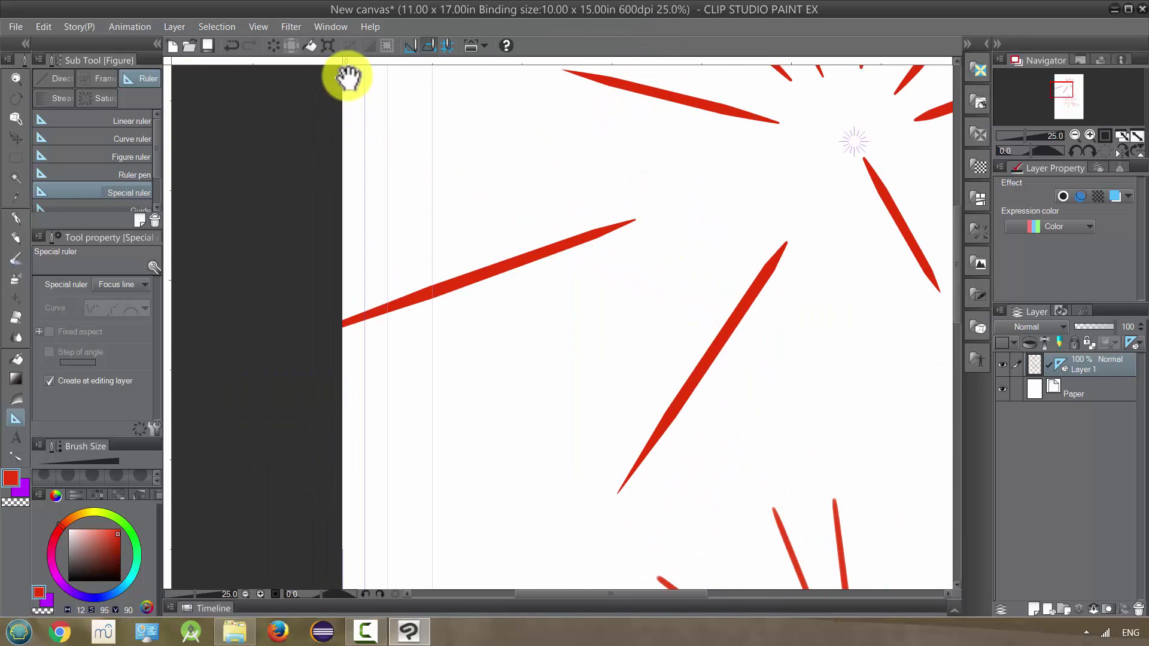
scroll(401, 82, "right", 10)
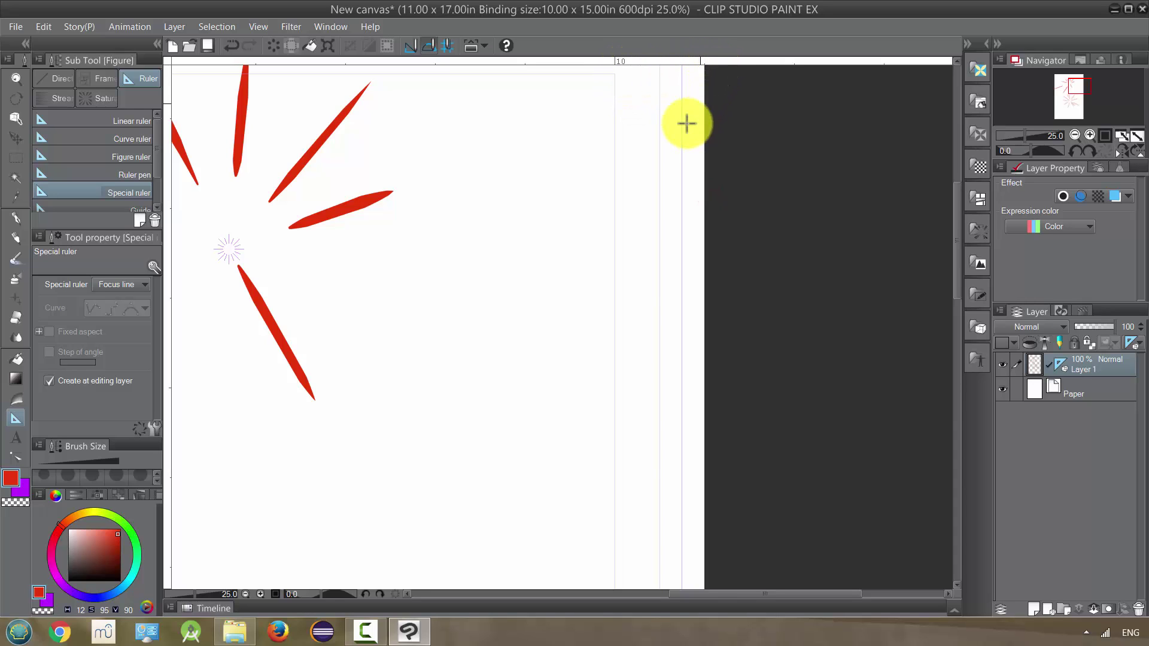
scroll(607, 145, "down", 4)
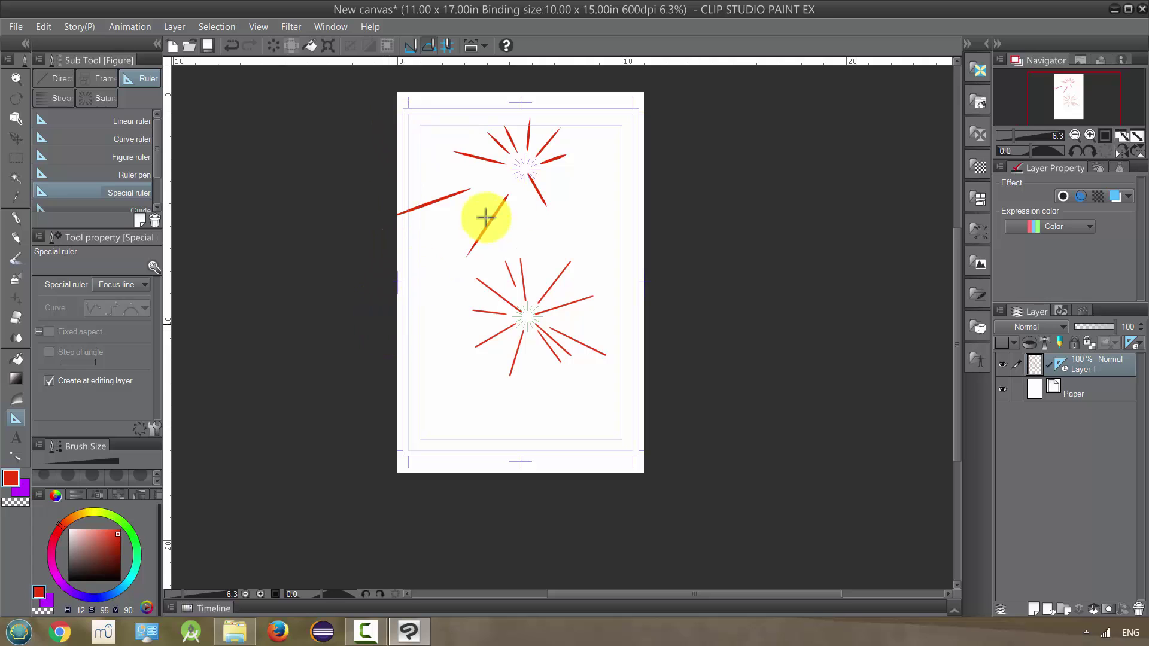
Step: Drop the crop marks and switch image resolution units to px (6600 x 10200 px, 600 dpi)
left_click(126, 27)
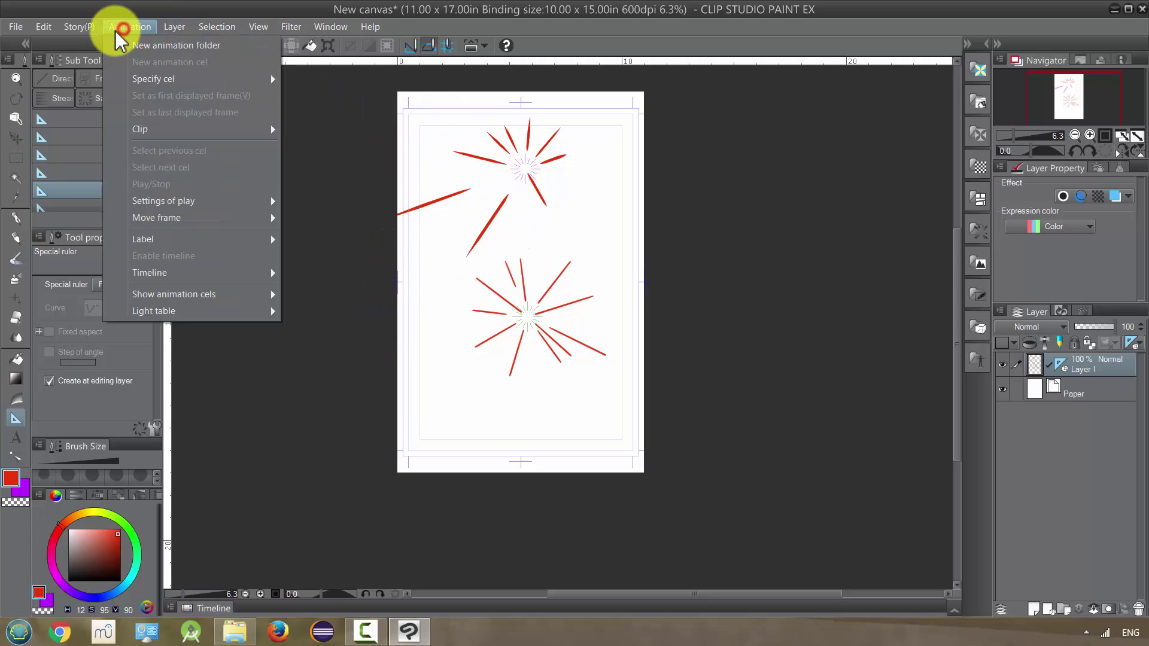
left_click(46, 26)
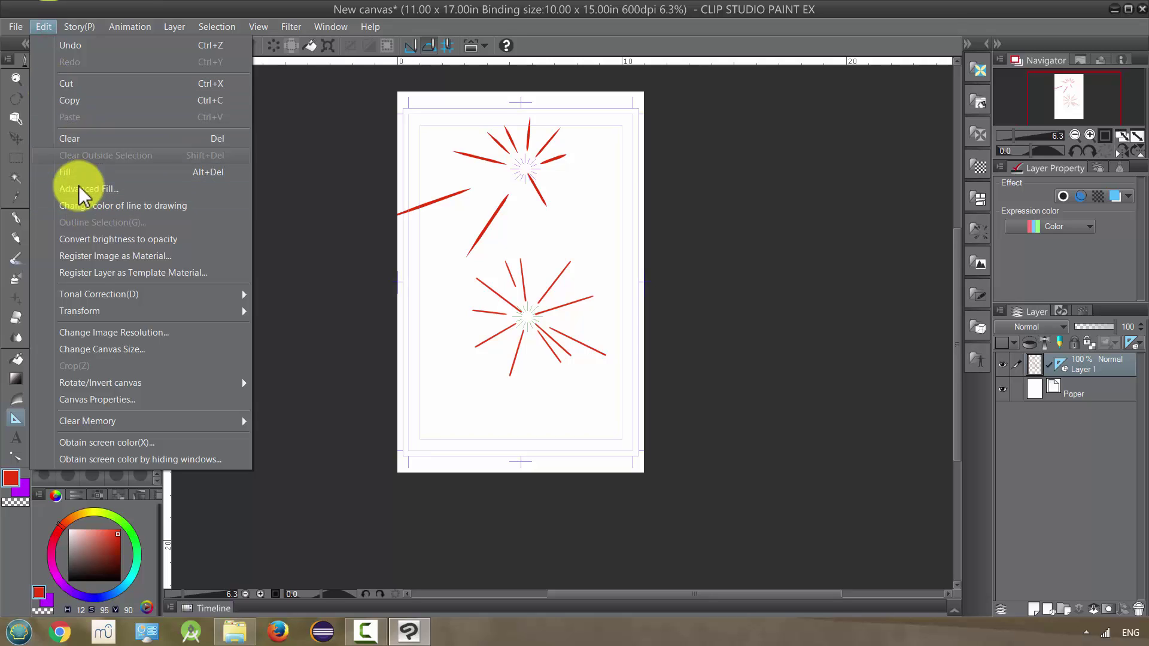
left_click(92, 333)
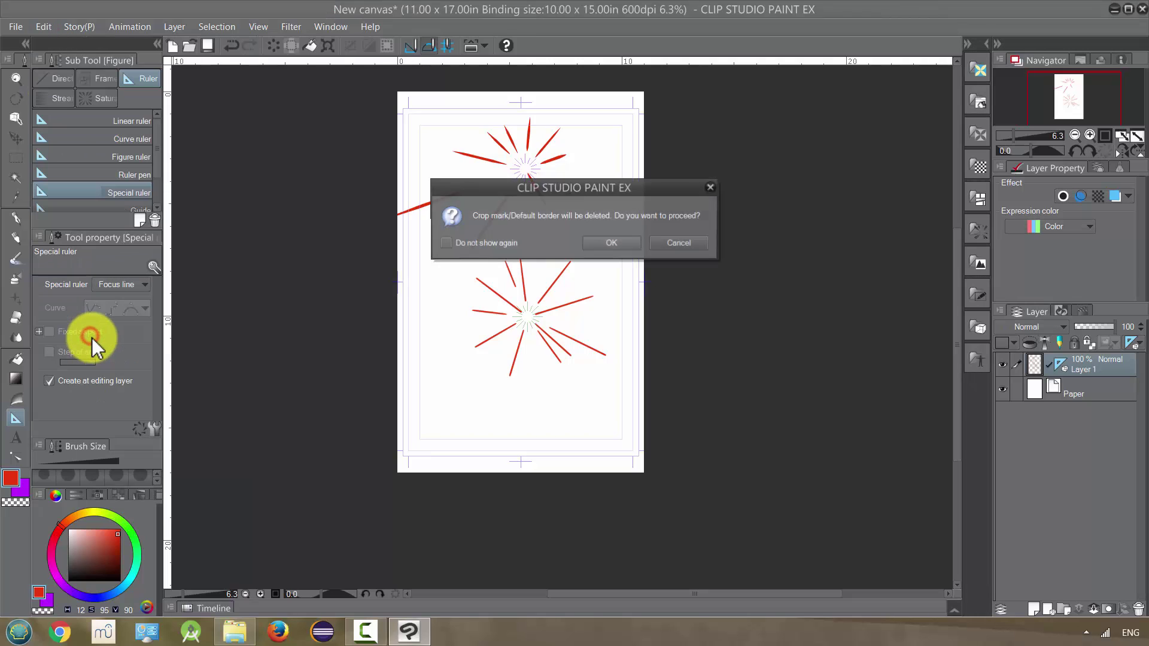
left_click(612, 244)
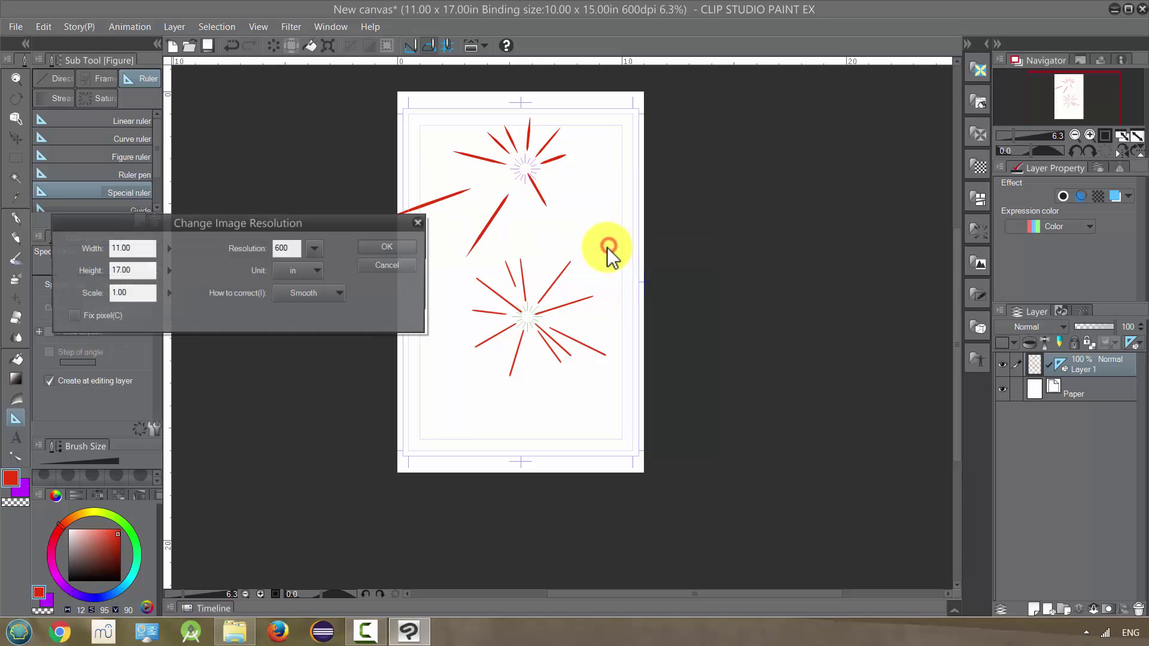
left_click(296, 273)
left_click(289, 334)
left_click(386, 248)
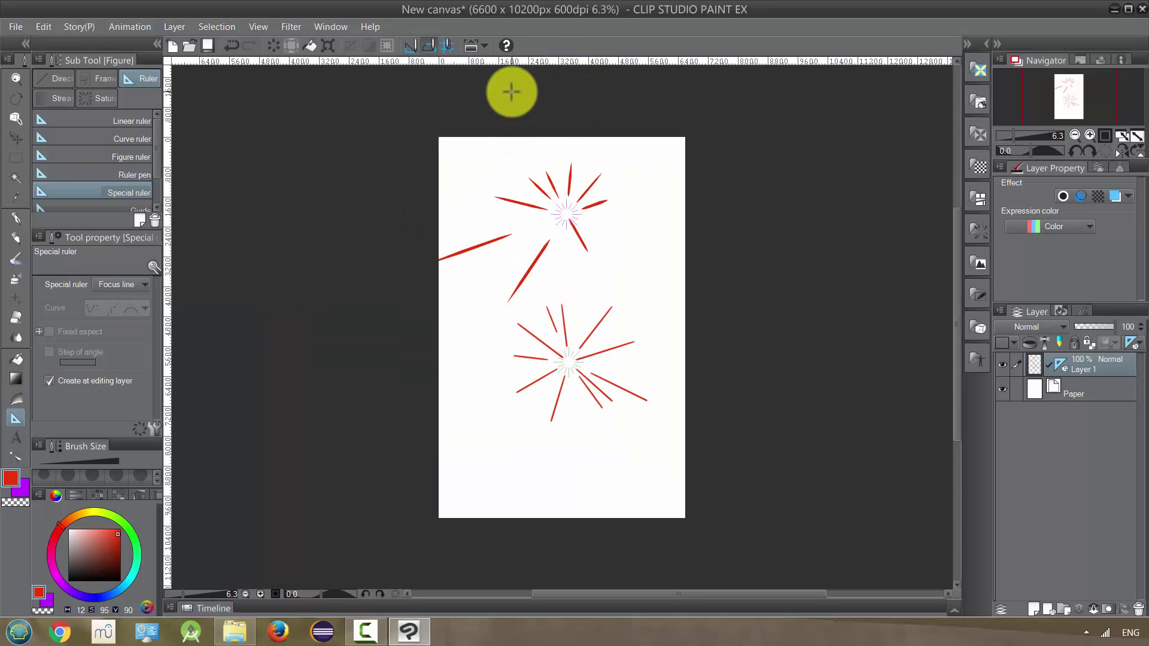
key("ctrl+plus")
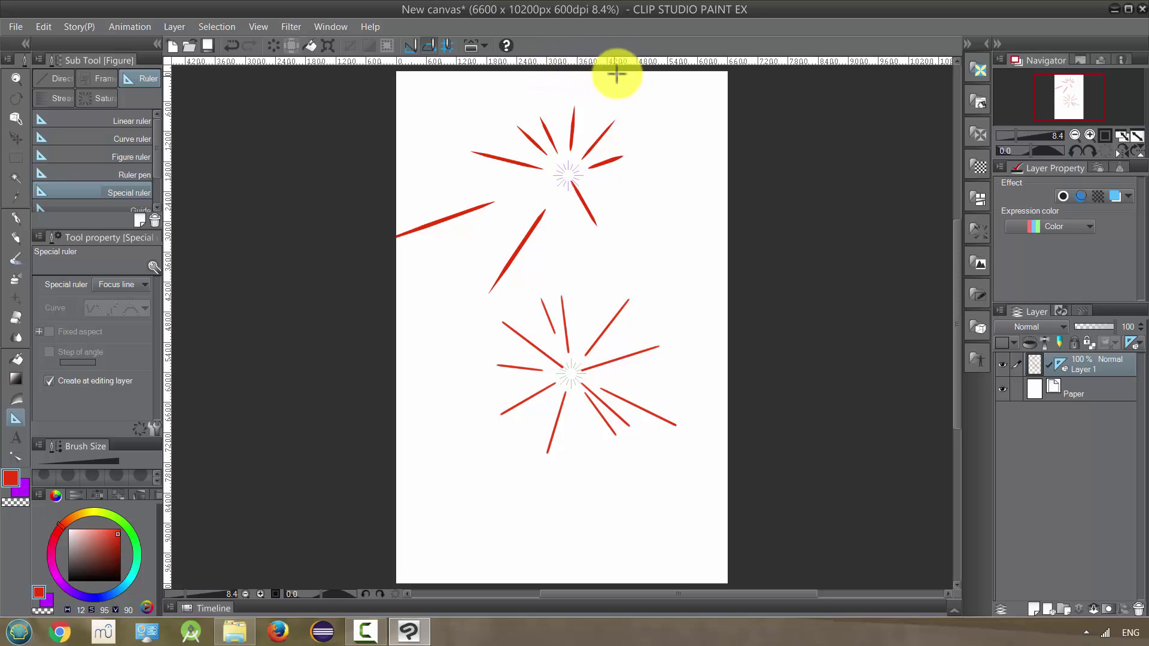
scroll(731, 69, "up", 6)
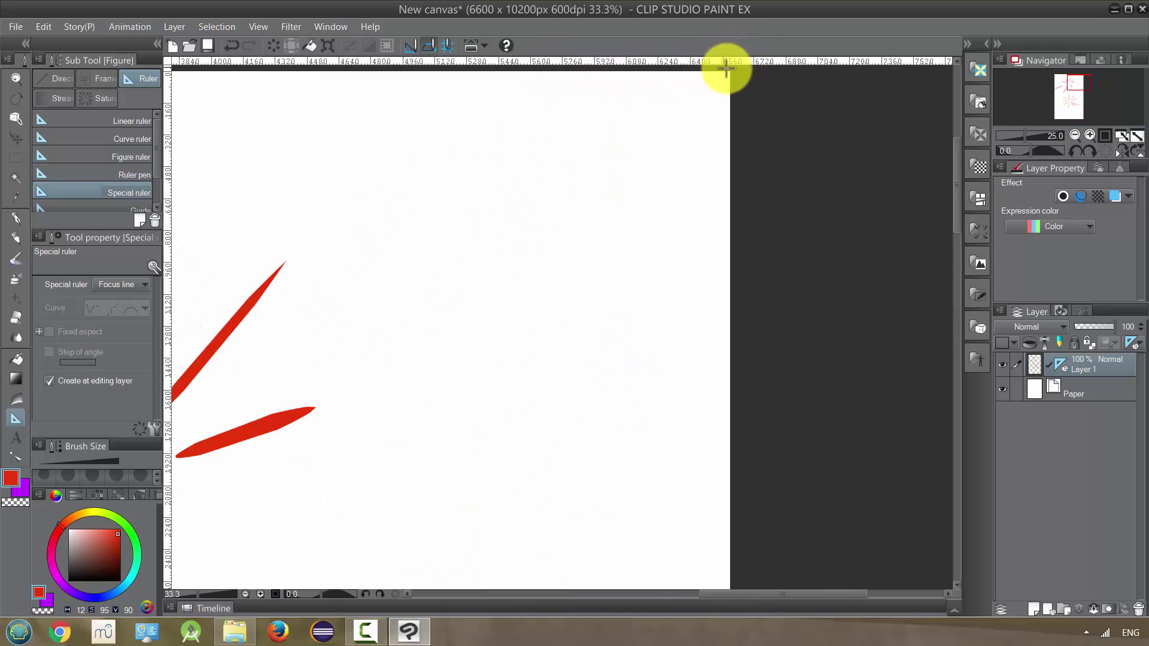
scroll(728, 69, "up", 1)
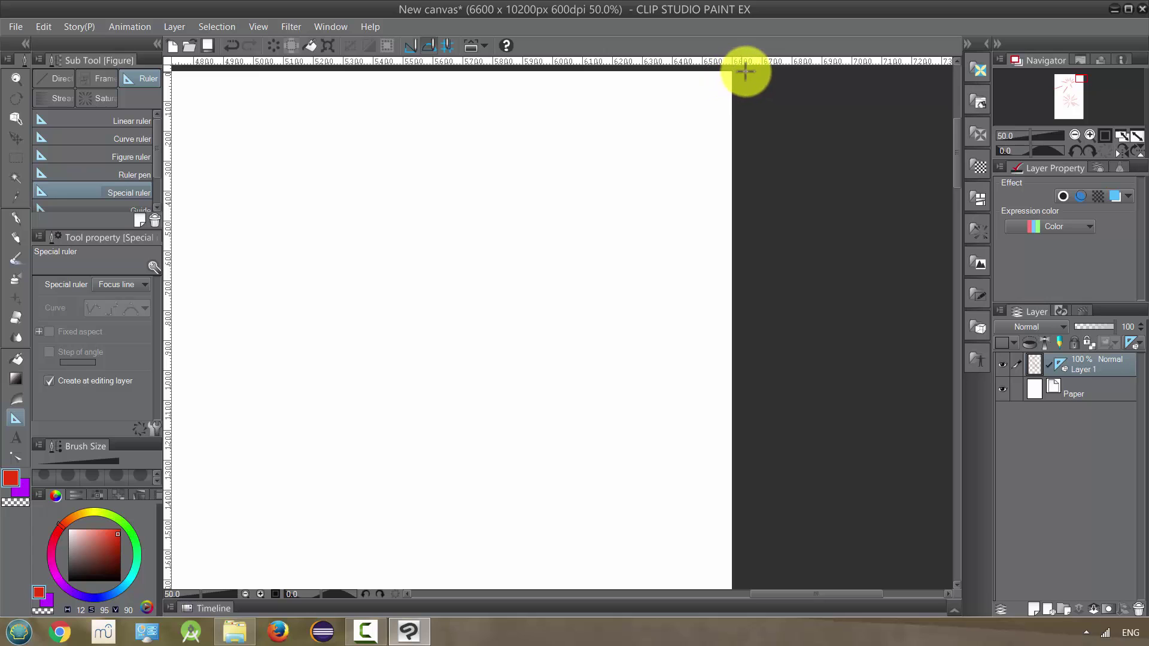
scroll(618, 85, "down", 2)
left_click_drag(527, 109, 636, 116)
scroll(636, 116, "down", 3)
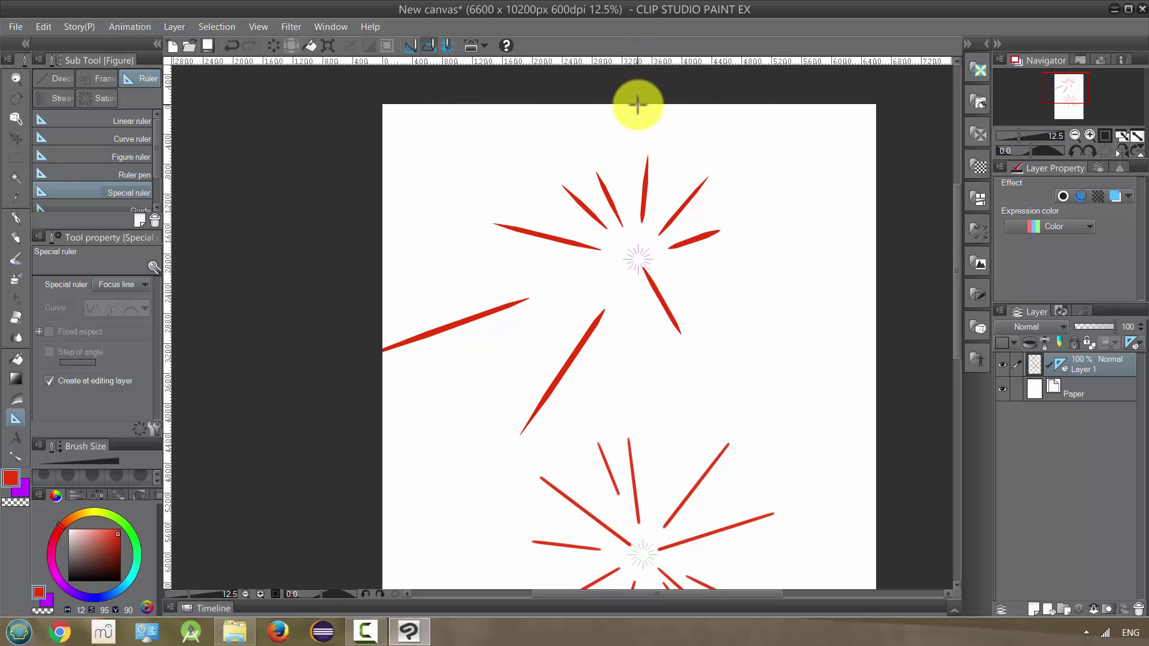
scroll(636, 103, "up", 3)
scroll(631, 96, "up", 4)
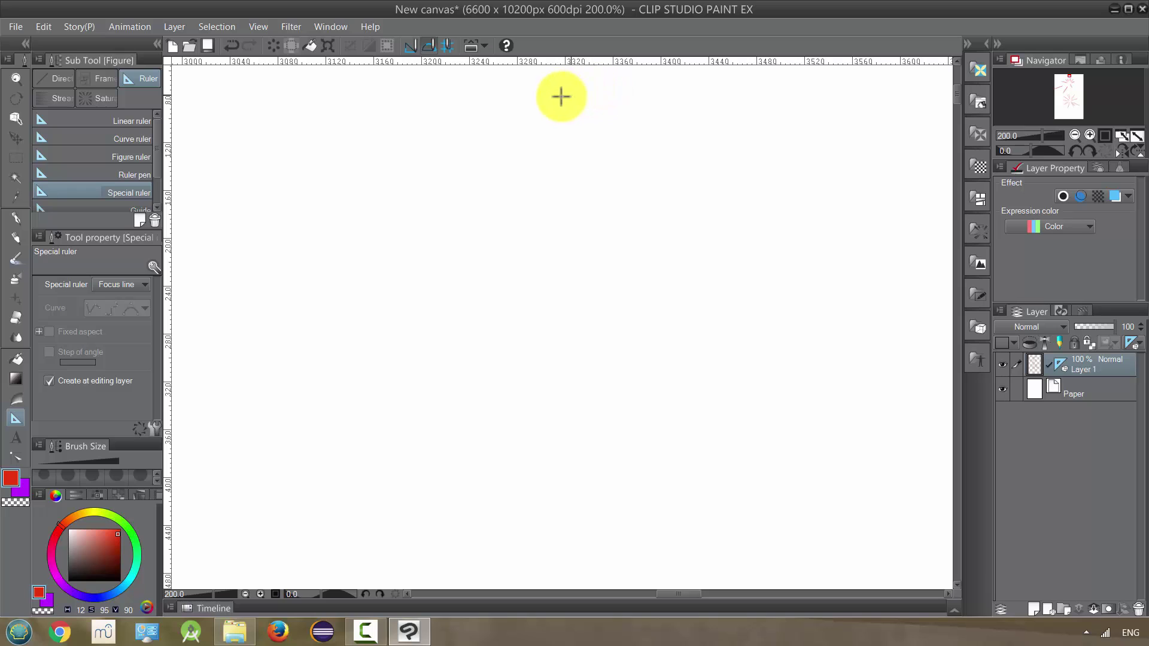
scroll(559, 96, "up", 1)
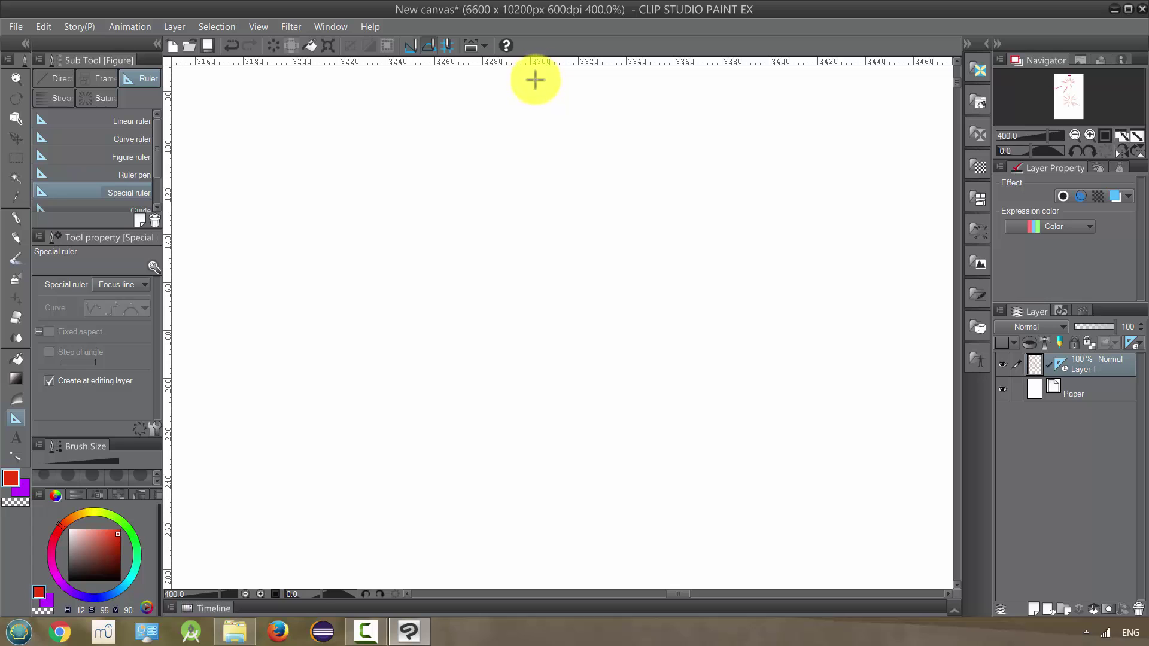
scroll(540, 153, "down", 14)
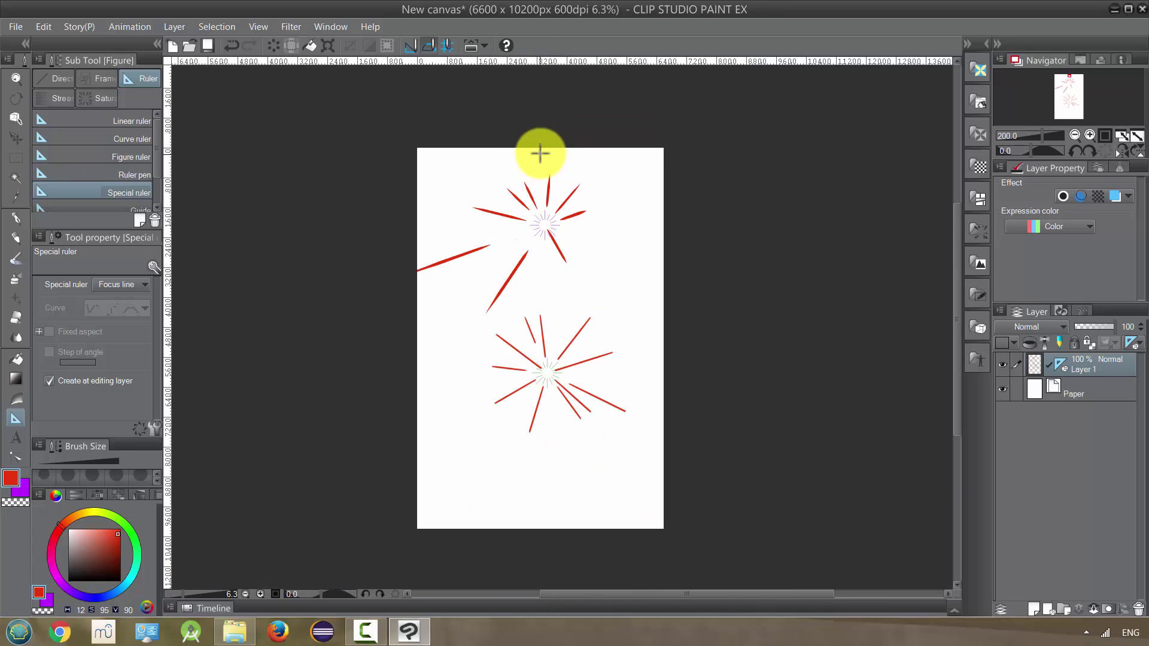
left_click_drag(528, 171, 584, 149)
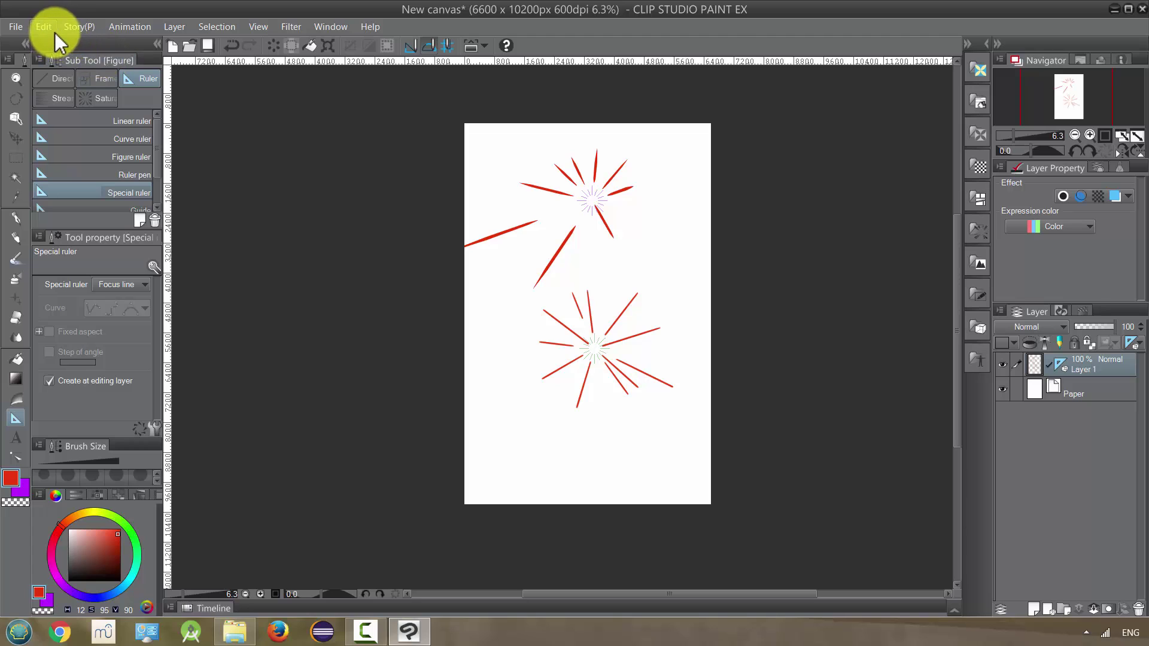
Step: Hide the rulers, delete the focus-line layer and add a new empty raster layer
left_click(258, 29)
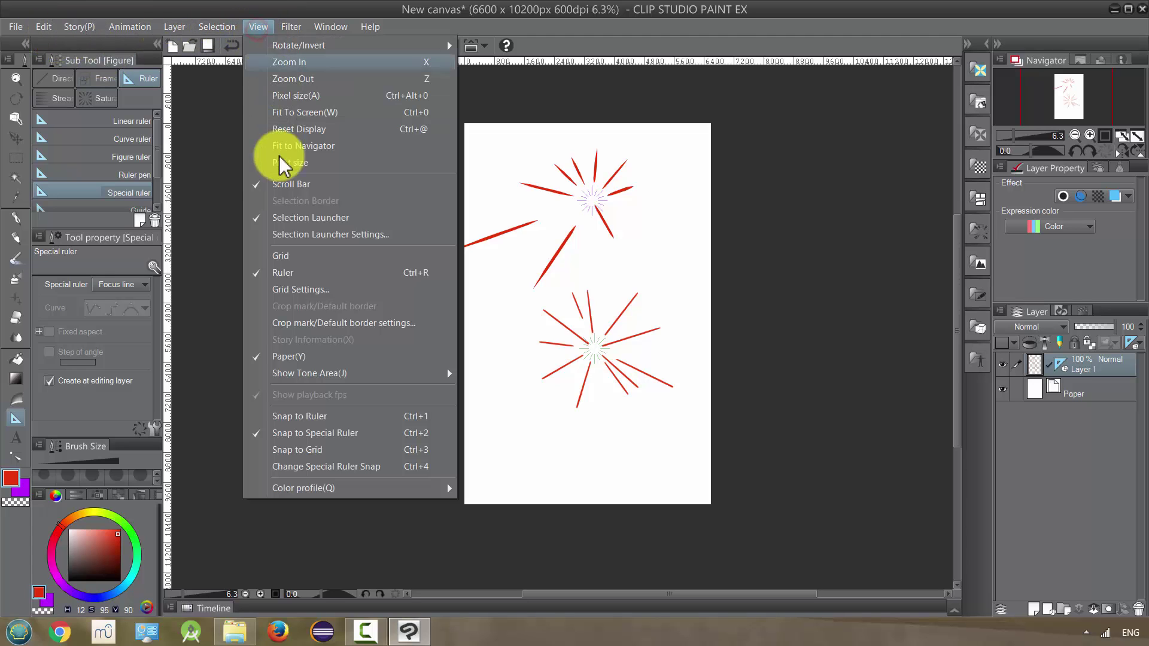
left_click(277, 274)
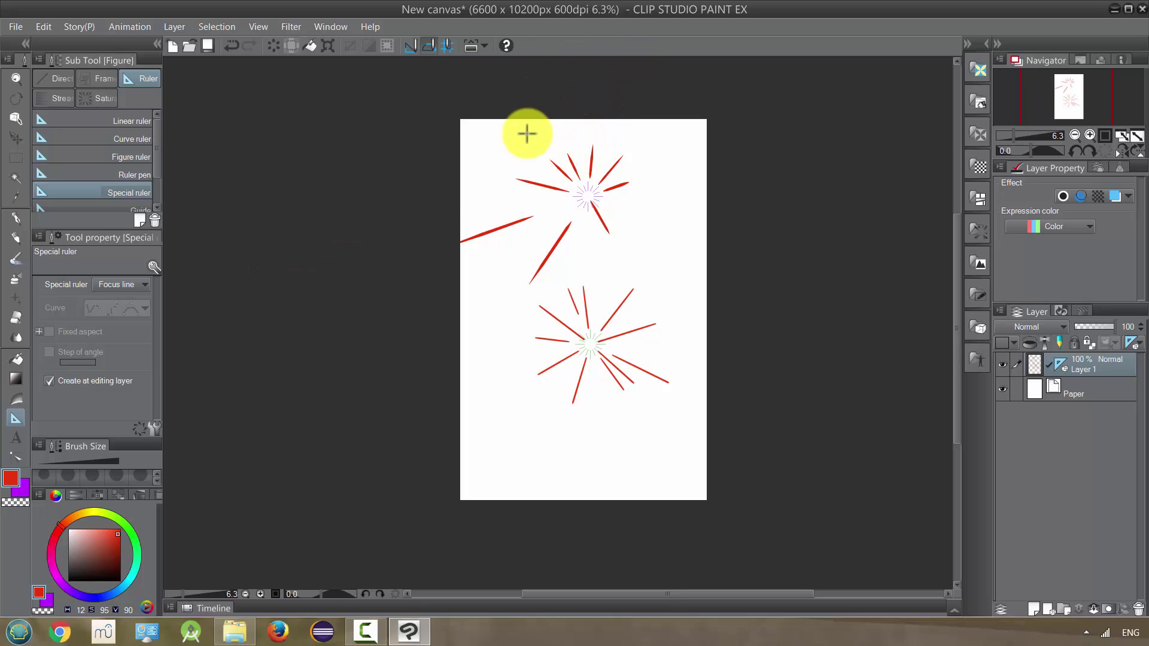
scroll(527, 133, "up", 1)
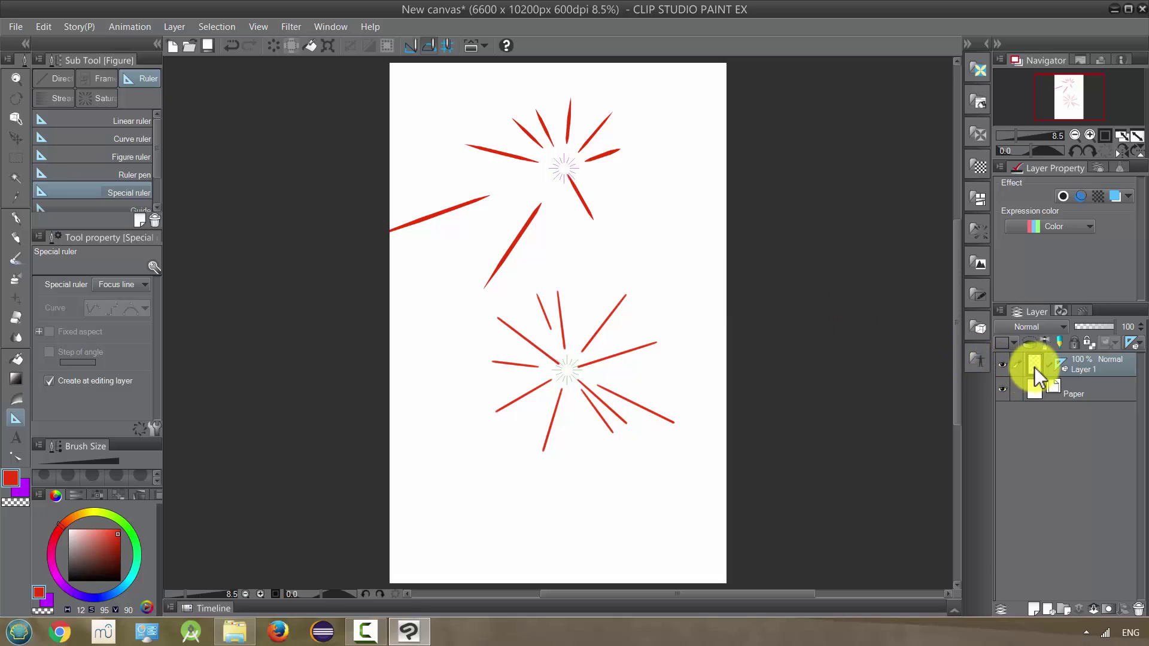
left_click_drag(1035, 366, 1138, 609)
left_click(1034, 609)
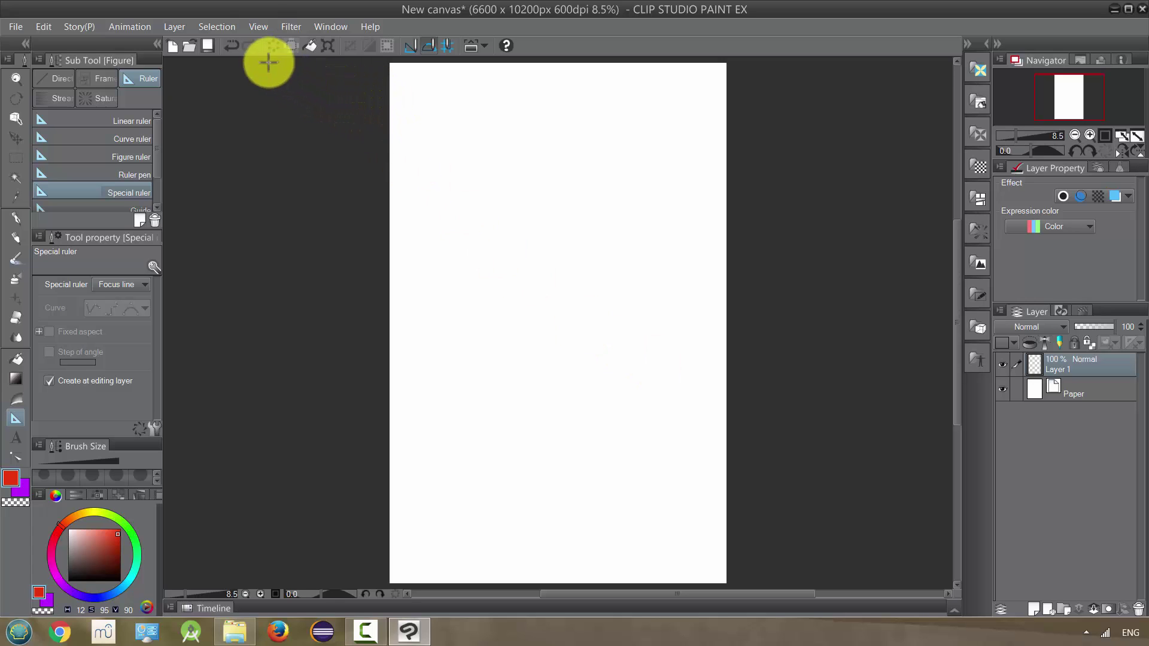
Step: Turn on View > Grid and zoom in and out to inspect it
left_click(260, 27)
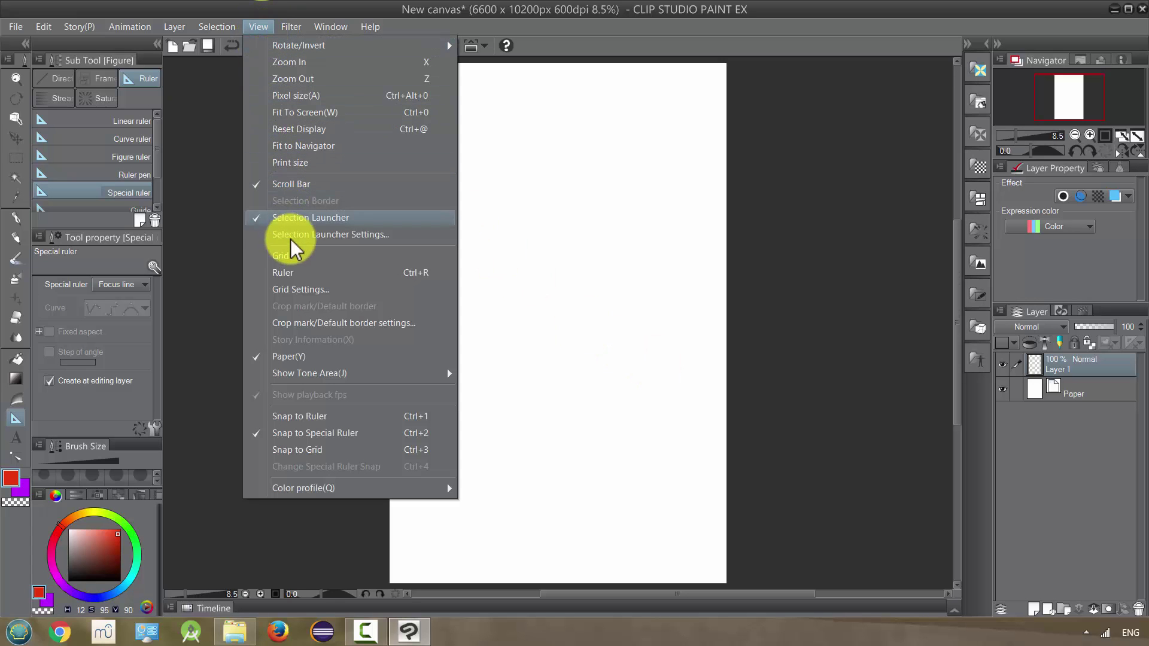
left_click(294, 257)
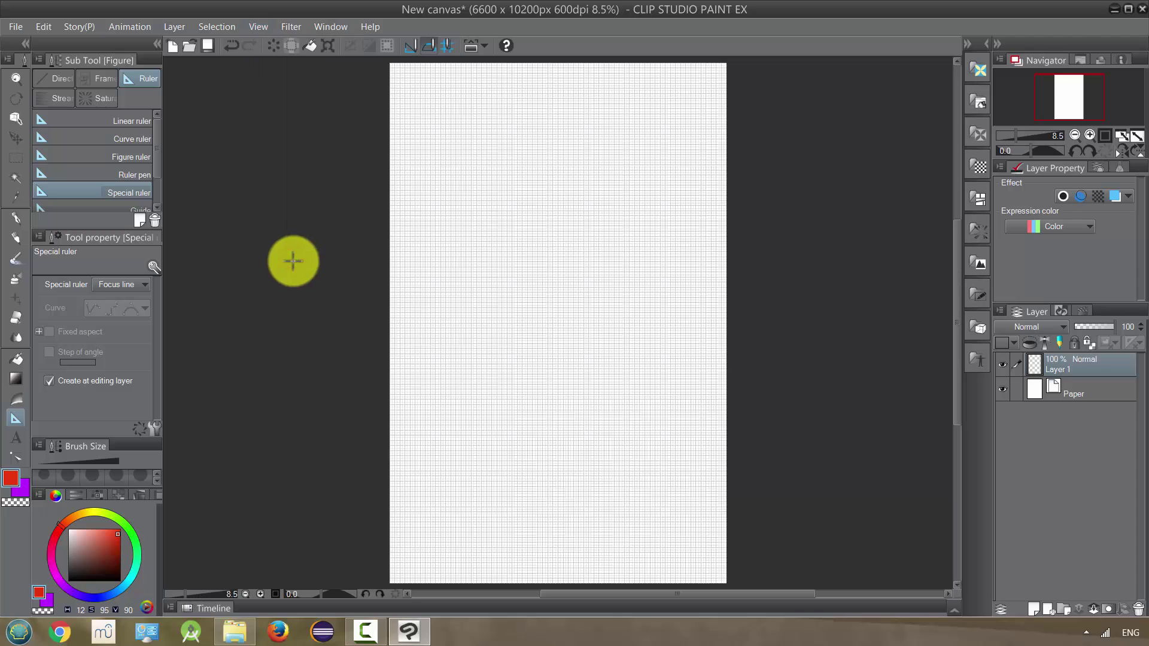
scroll(531, 231, "down", 1)
scroll(516, 237, "up", 2)
scroll(517, 237, "up", 2)
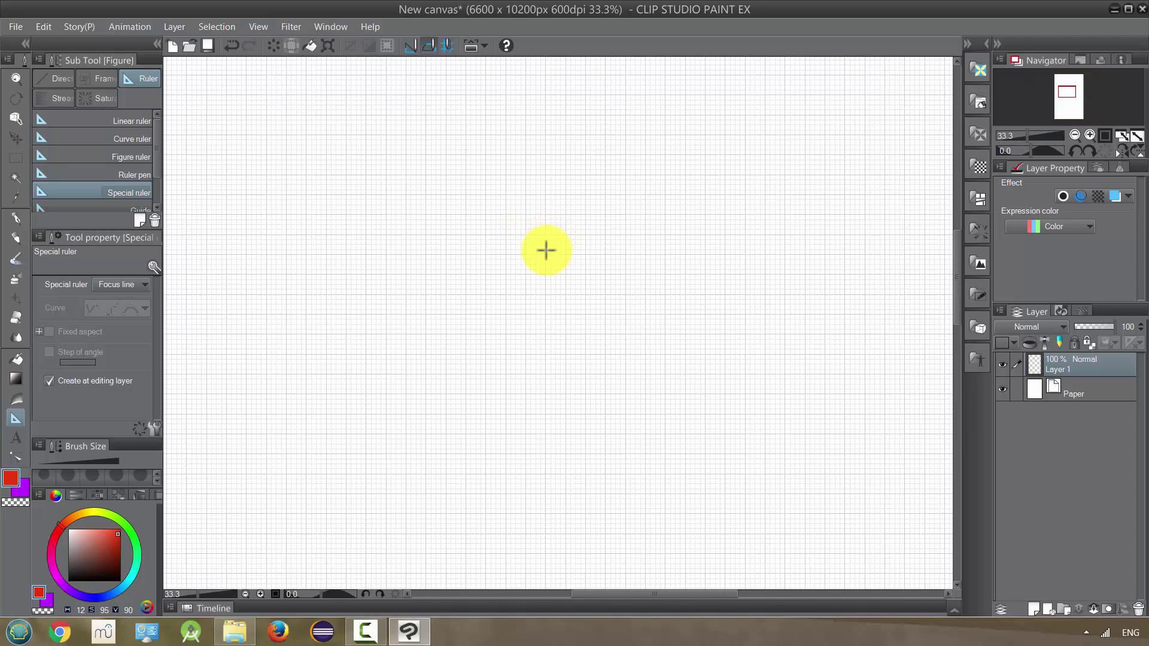
scroll(546, 251, "up", 3)
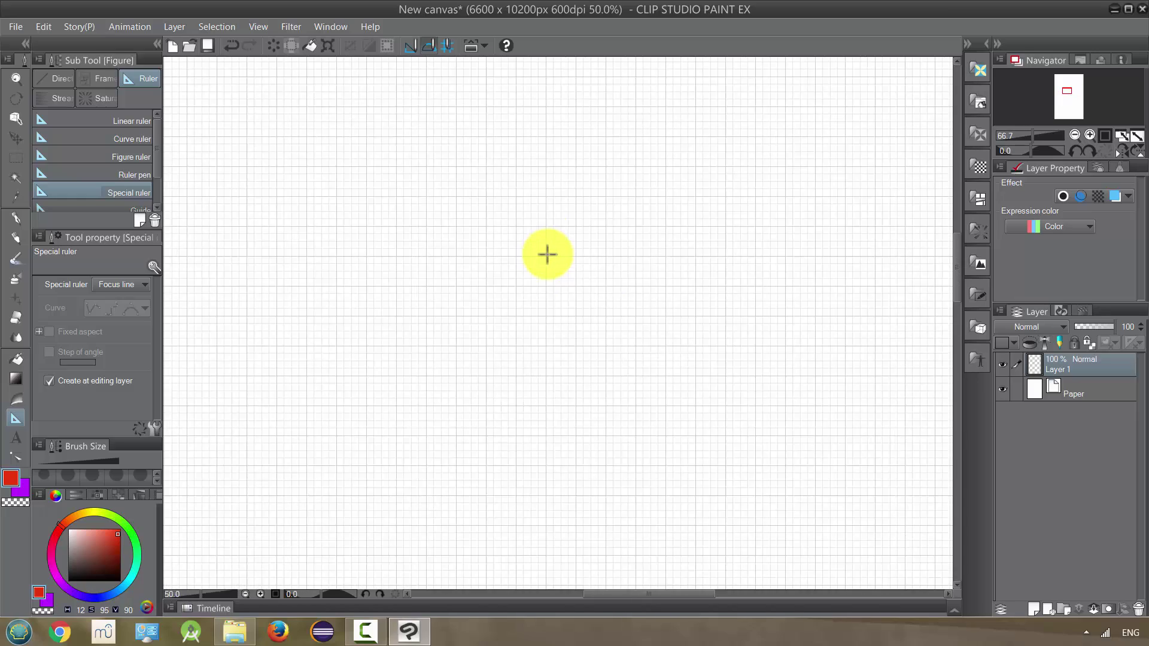
scroll(547, 255, "down", 4)
scroll(552, 261, "up", 2)
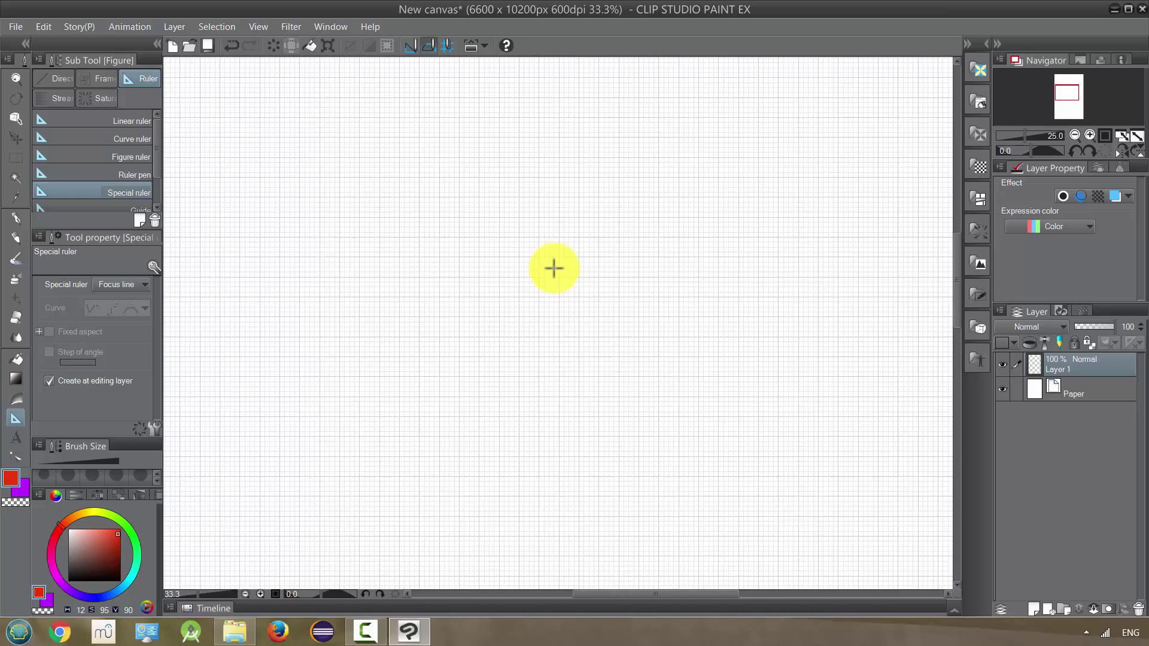
scroll(556, 266, "down", 3)
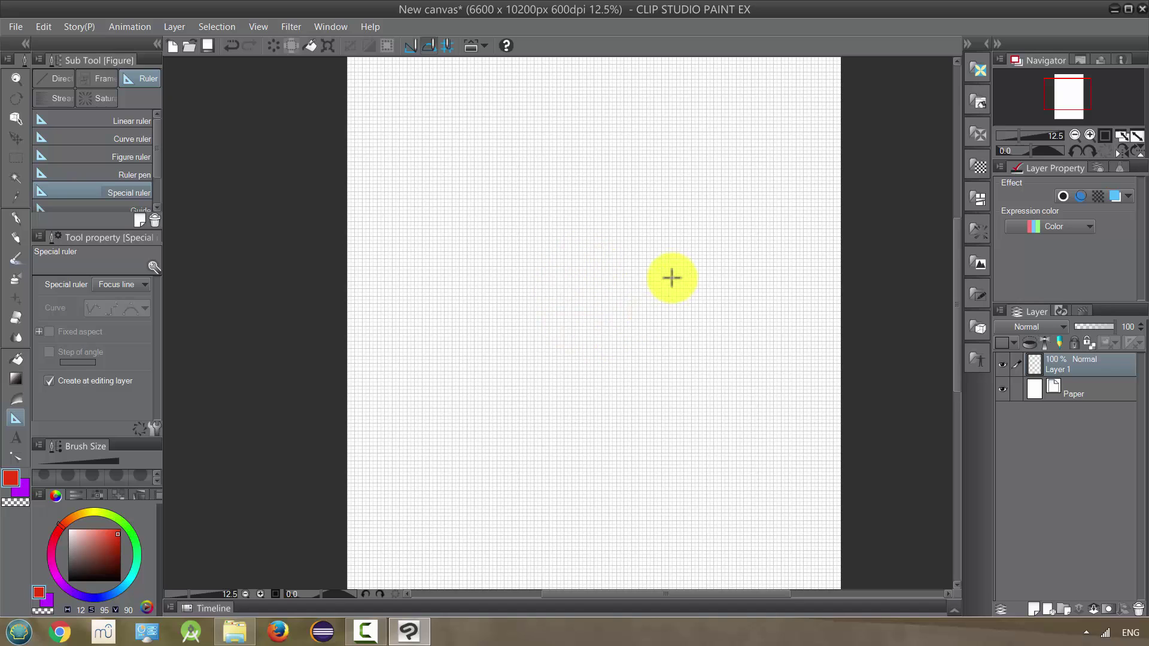
scroll(477, 265, "up", 3)
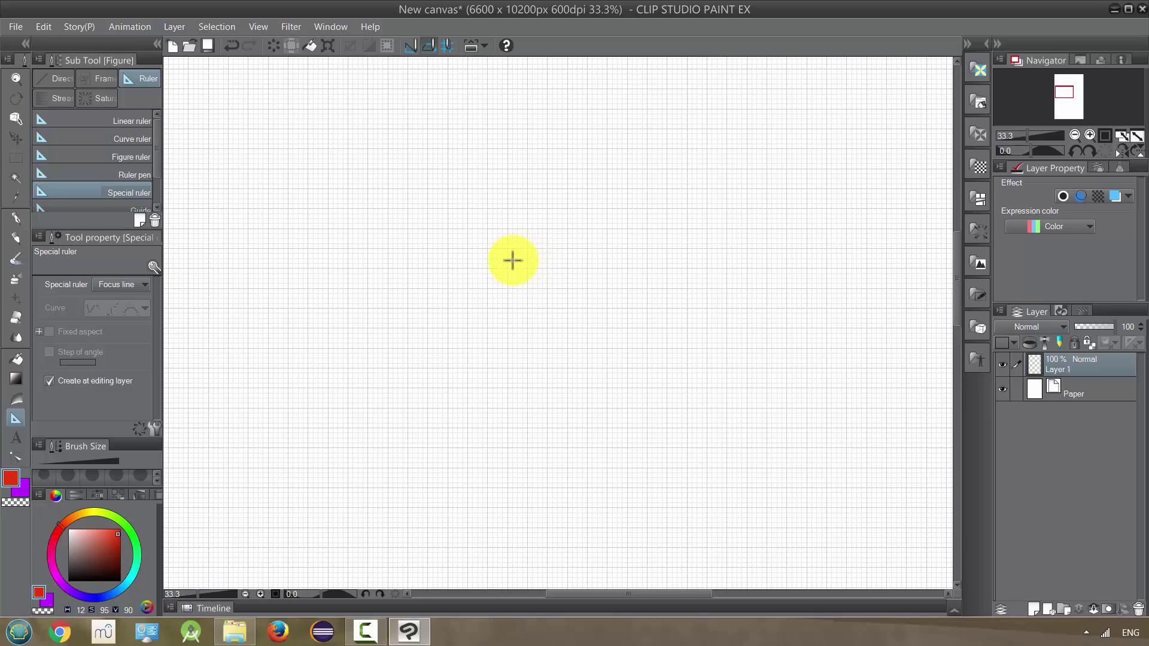
Step: Set the grid origin to Top left, gap 1000 px and 2 divisions
left_click(261, 27)
left_click(287, 289)
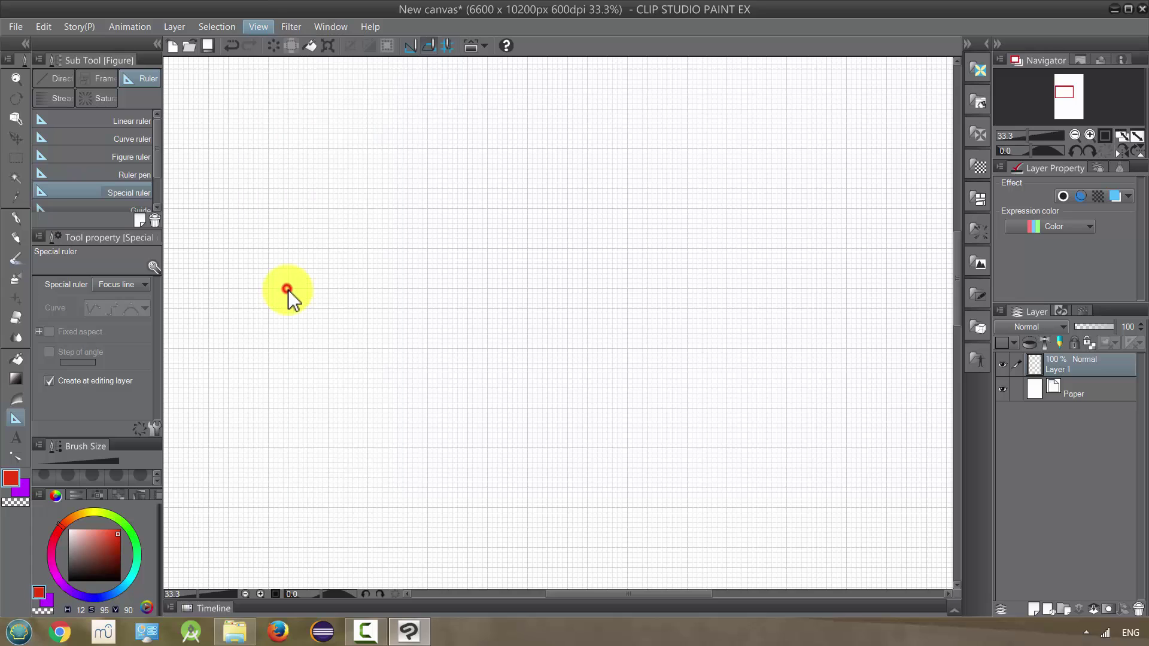
left_click_drag(545, 207, 440, 163)
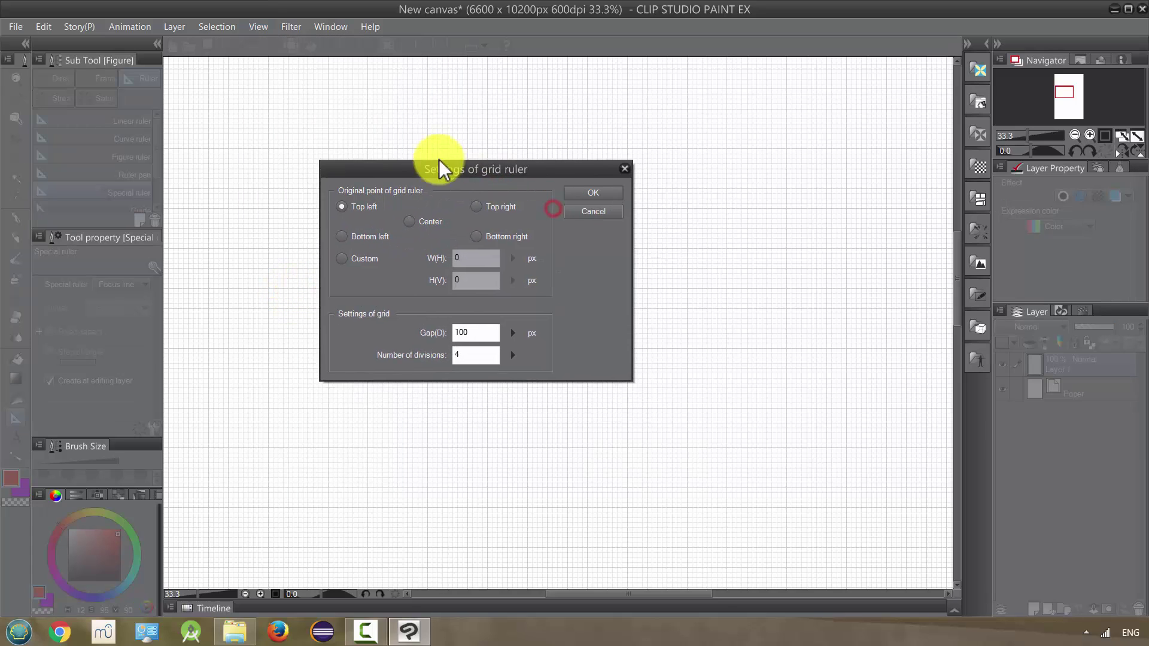
key("ctrl+minus")
key("ctrl+minus")
left_click_drag(477, 117, 485, 189)
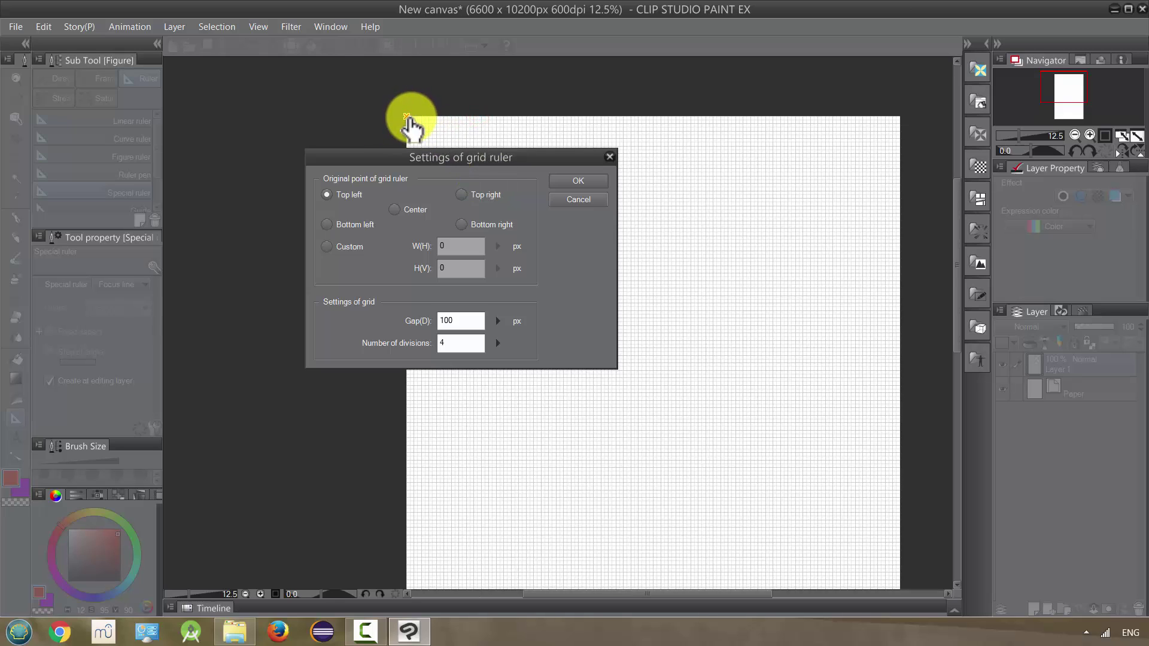
mouse_move(407, 120)
left_mouse_down()
mouse_move(870, 120)
mouse_move(785, 119)
left_mouse_up()
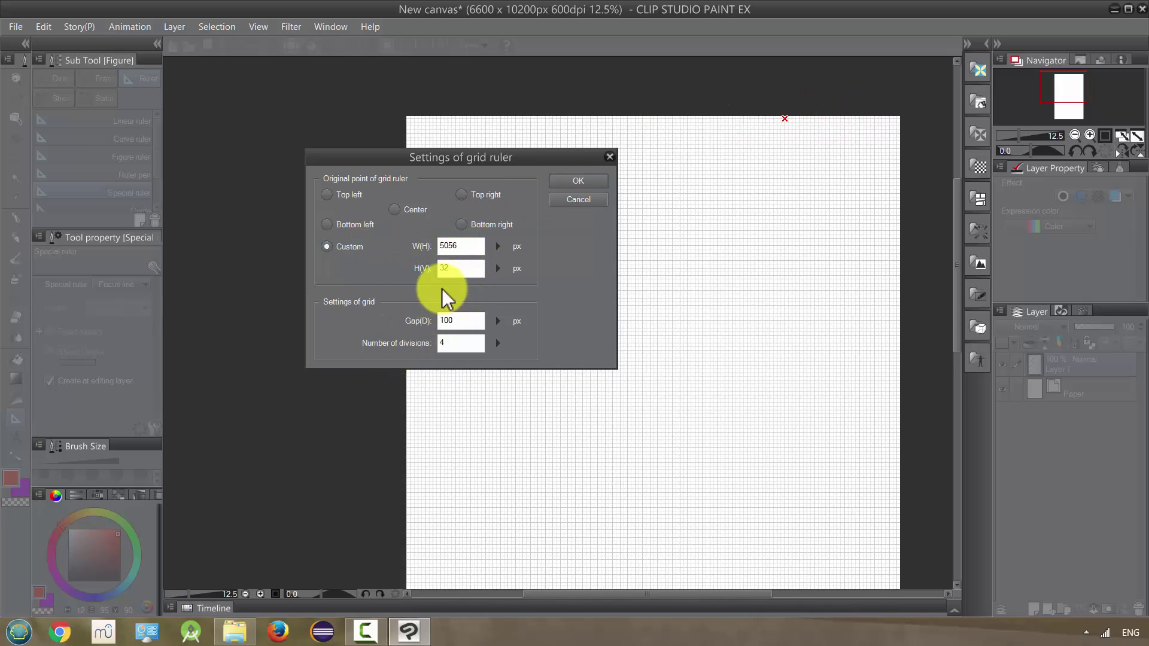
left_click(328, 195)
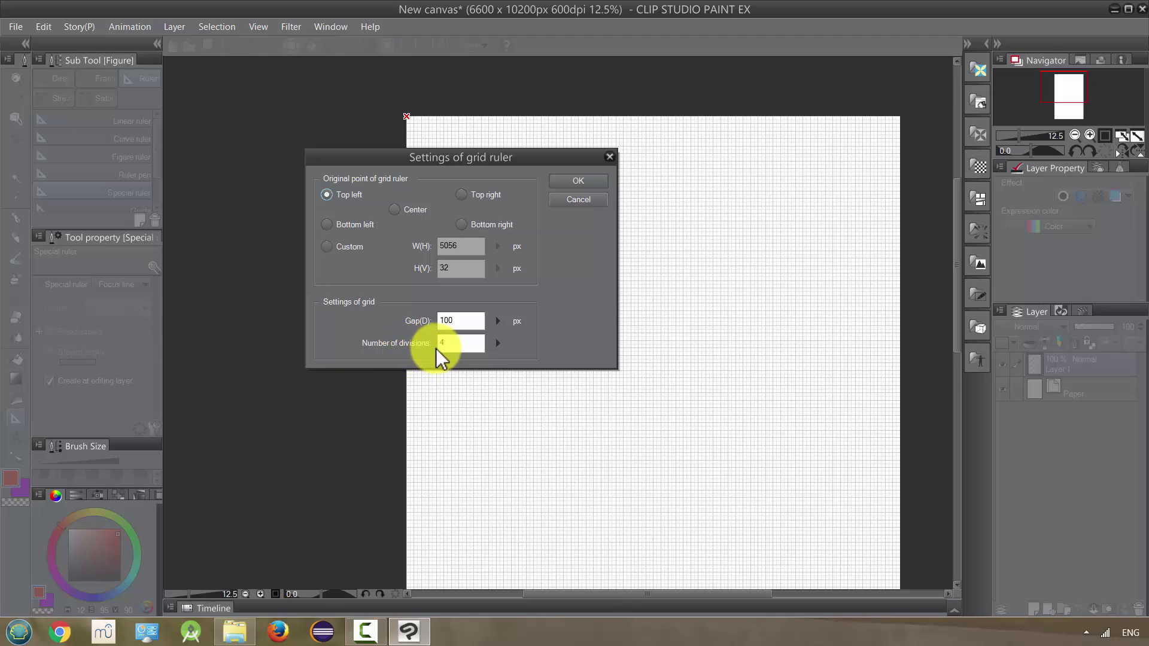
left_click(466, 343)
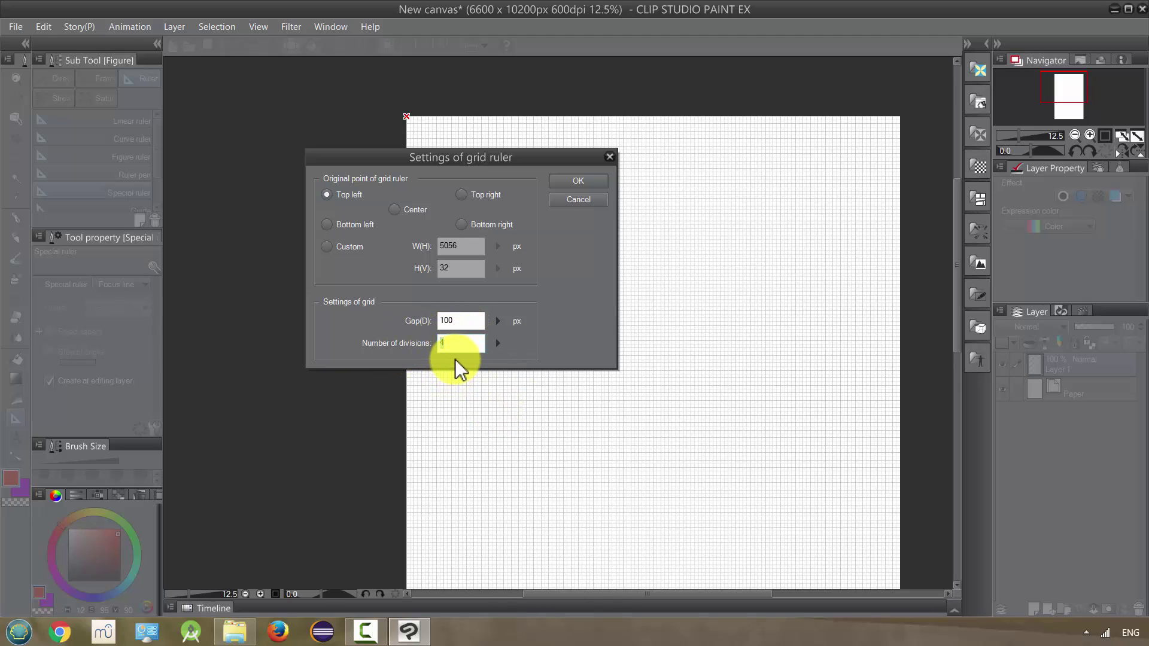
left_click(465, 320)
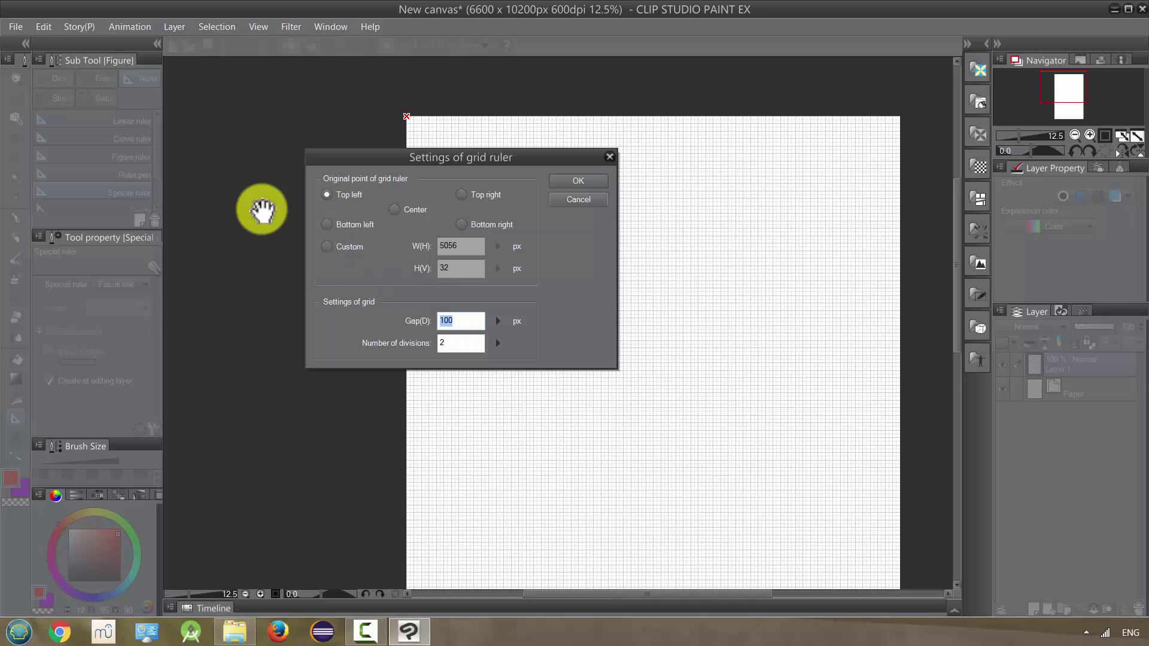
type("1000")
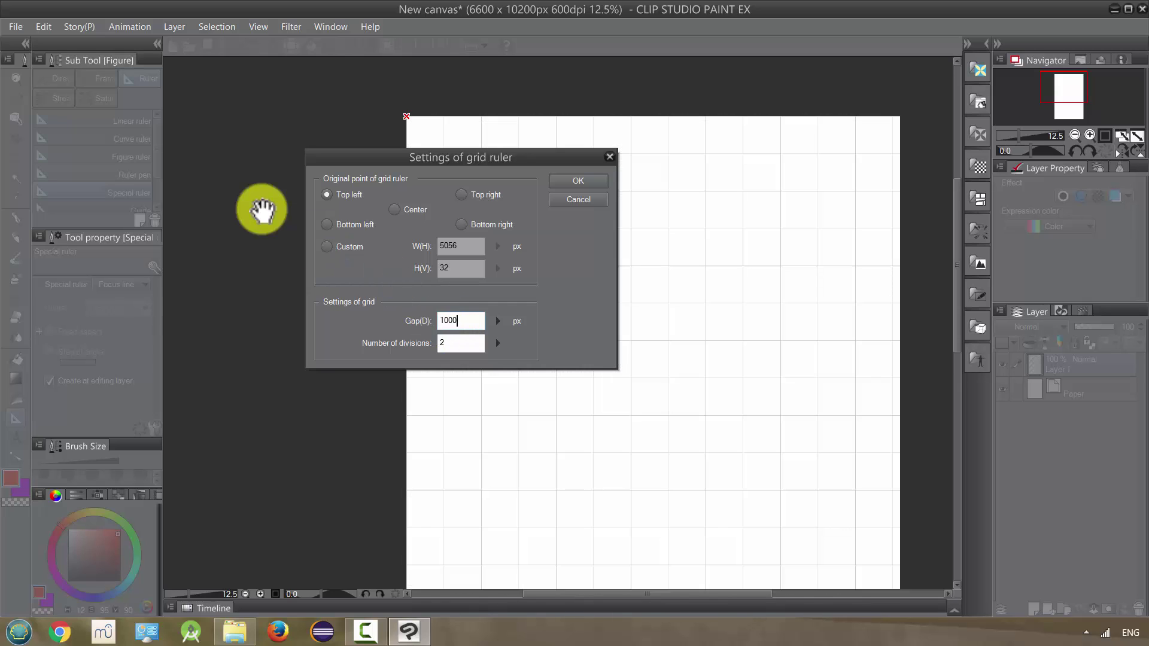
left_click(586, 181)
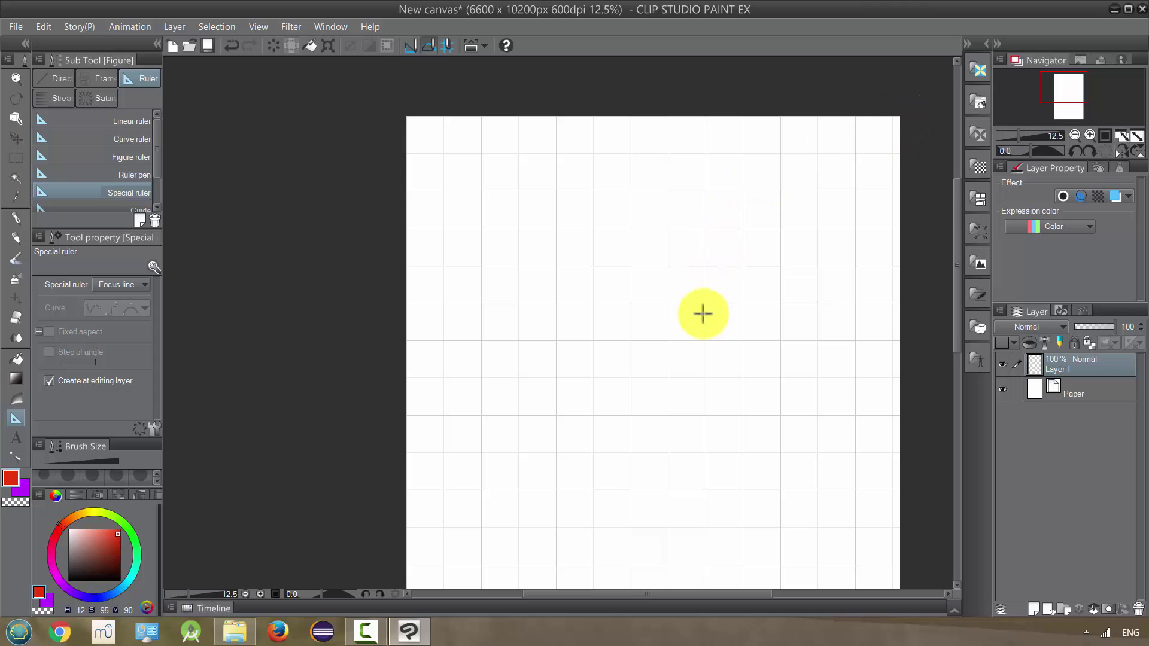
Step: Pan the canvas into position and switch to the G-pen
mouse_move(698, 311)
left_mouse_down()
mouse_move(700, 207)
mouse_move(690, 213)
mouse_move(684, 182)
left_mouse_up()
left_click_drag(685, 182, 655, 239)
left_click_drag(612, 205, 589, 341)
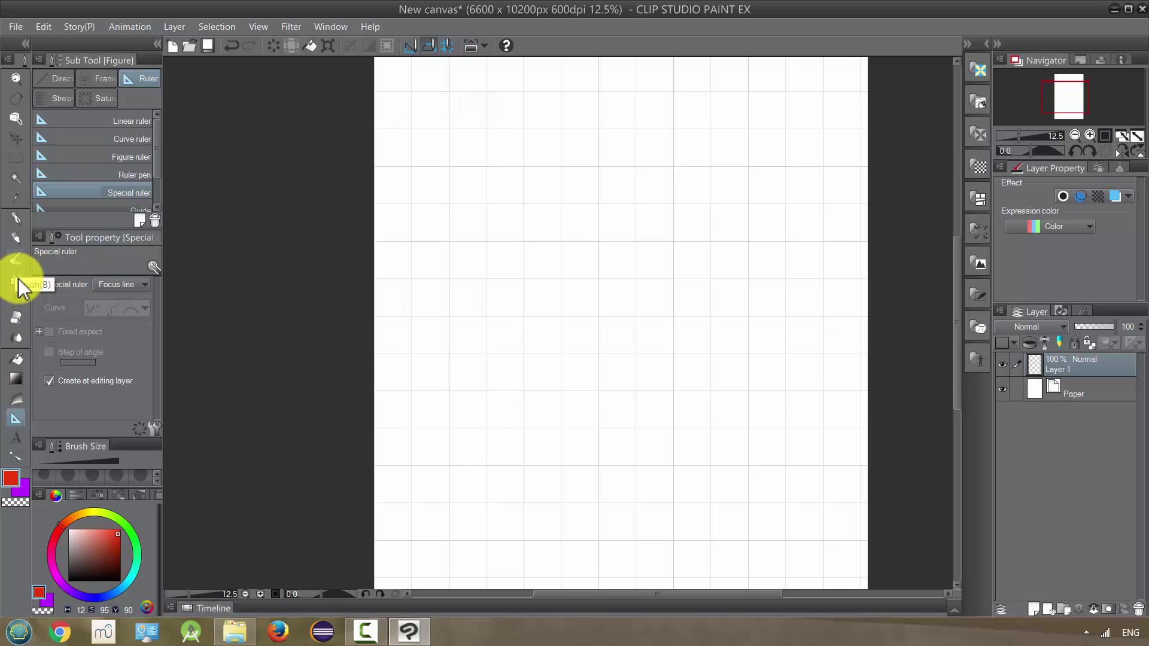
left_click(16, 219)
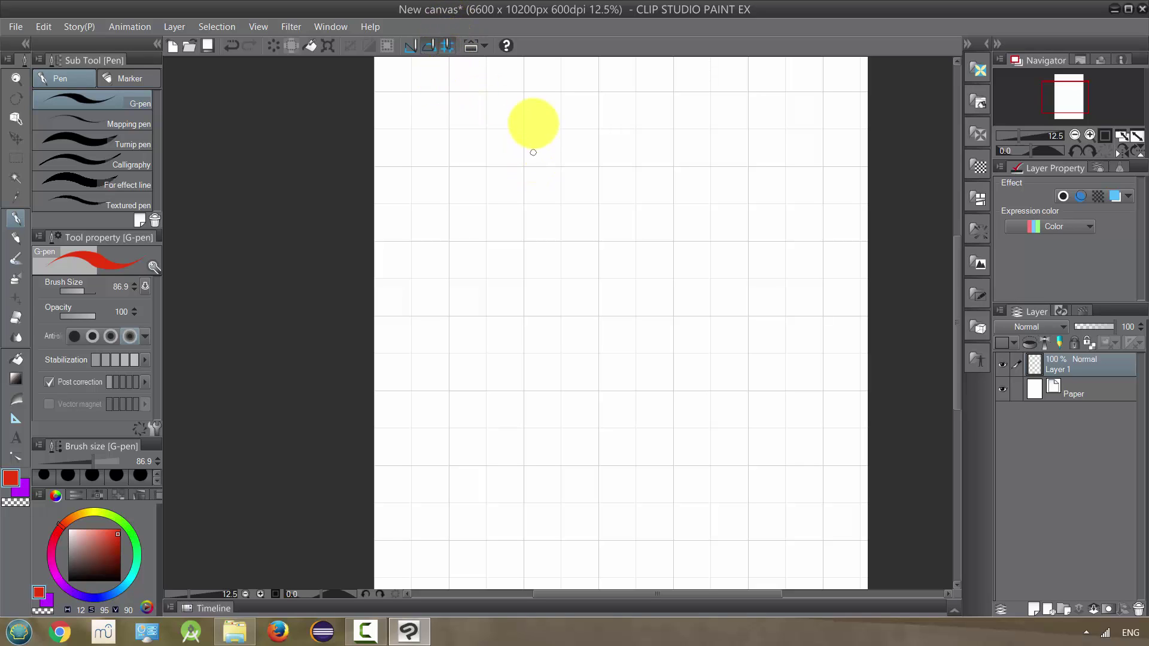
Step: Draw a red top line and two right-angled staircase strokes snapped to the grid
left_click_drag(509, 93, 650, 92)
mouse_move(726, 94)
left_mouse_down()
mouse_move(692, 117)
mouse_move(647, 231)
mouse_move(548, 291)
left_mouse_up()
mouse_move(462, 342)
left_mouse_down()
mouse_move(449, 379)
mouse_move(456, 452)
mouse_move(531, 490)
mouse_move(649, 494)
mouse_move(712, 419)
mouse_move(675, 335)
mouse_move(650, 316)
left_mouse_up()
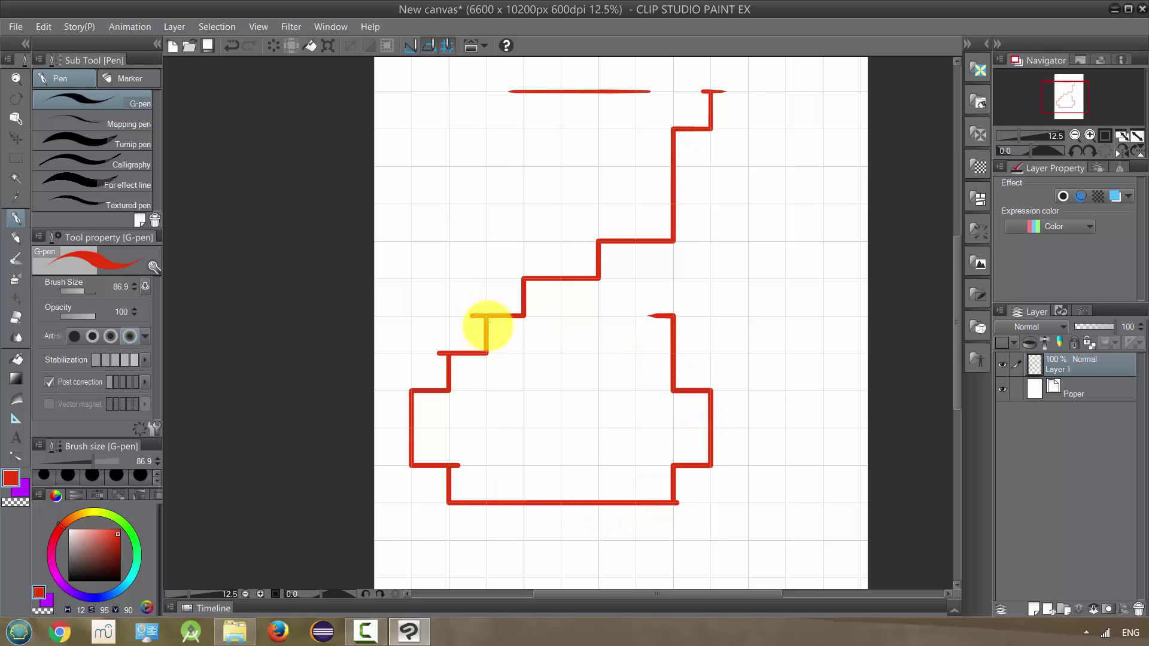
mouse_move(582, 315)
left_mouse_down()
mouse_move(619, 275)
mouse_move(685, 247)
left_mouse_up()
mouse_move(780, 203)
left_mouse_down()
mouse_move(708, 164)
mouse_move(513, 166)
mouse_move(472, 188)
mouse_move(474, 248)
mouse_move(571, 298)
mouse_move(616, 355)
mouse_move(704, 388)
mouse_move(796, 399)
mouse_move(821, 425)
mouse_move(826, 517)
mouse_move(717, 542)
mouse_move(632, 497)
mouse_move(611, 417)
mouse_move(578, 359)
mouse_move(513, 317)
mouse_move(537, 249)
mouse_move(623, 159)
mouse_move(618, 120)
mouse_move(547, 105)
mouse_move(433, 137)
mouse_move(414, 234)
mouse_move(480, 306)
mouse_move(627, 320)
mouse_move(728, 362)
mouse_move(772, 367)
mouse_move(693, 355)
left_mouse_up()
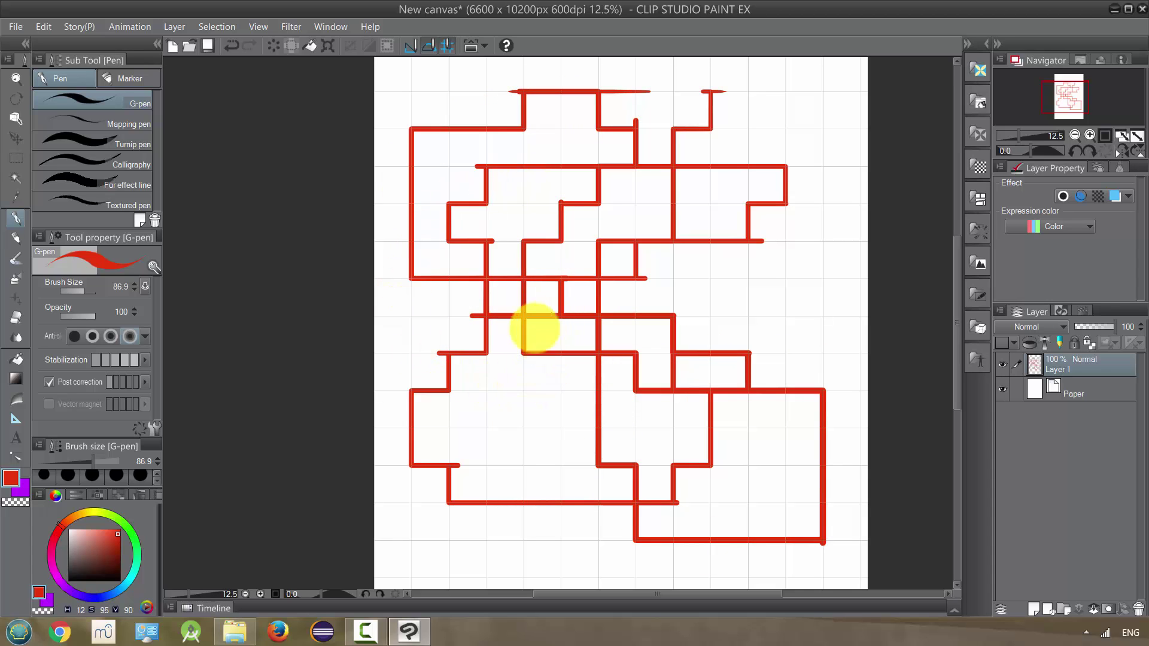